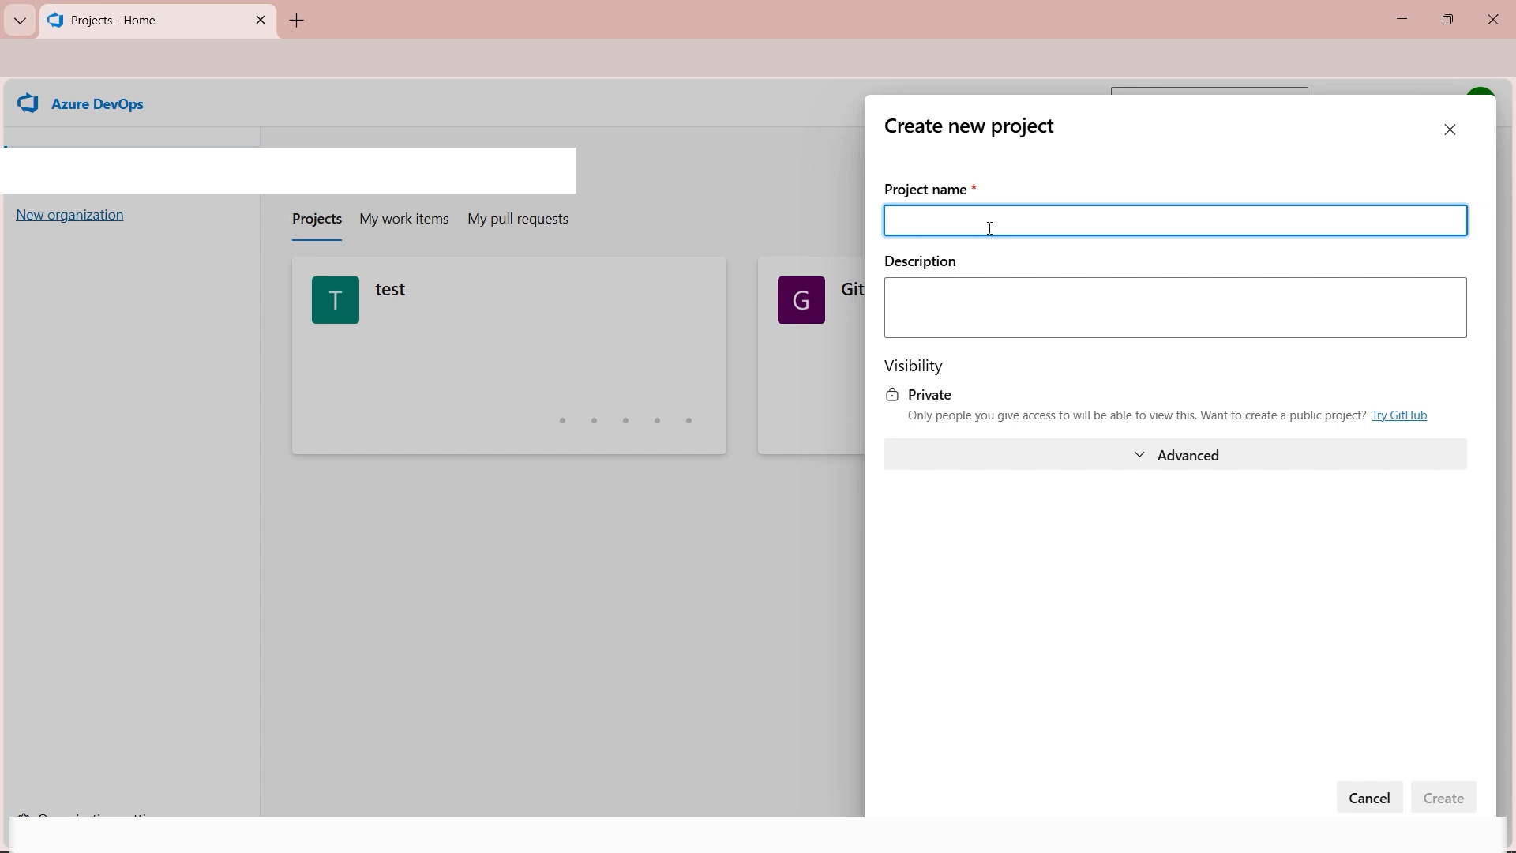
Create a new private project named Azure Board Demo.
text(Azure D)
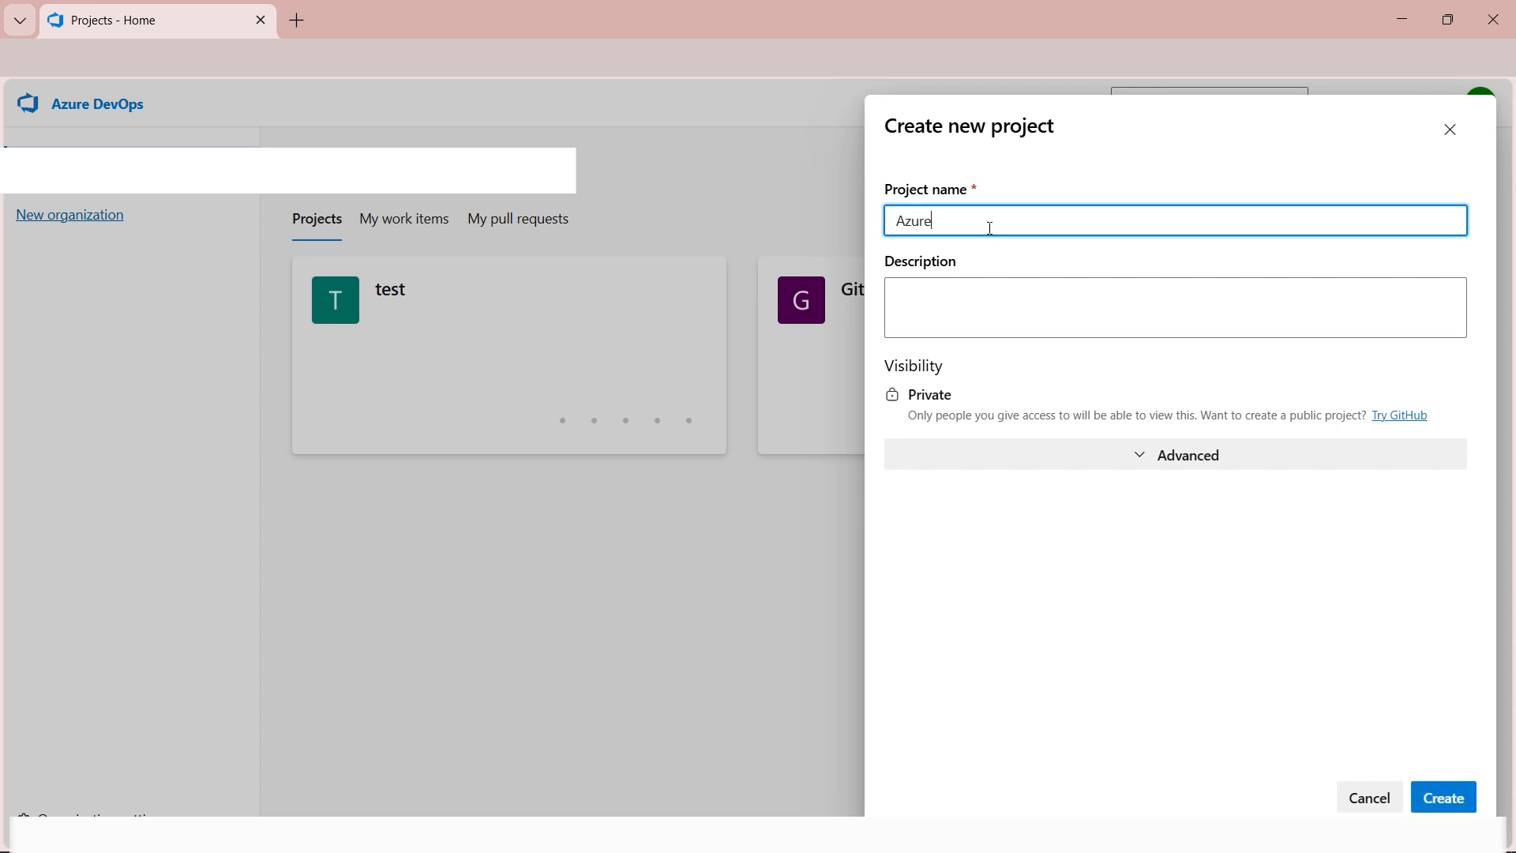
text(e)
key(BackSpace)
text(Board D)
key(BackSpace)
text(Demo)
click(1445, 799)
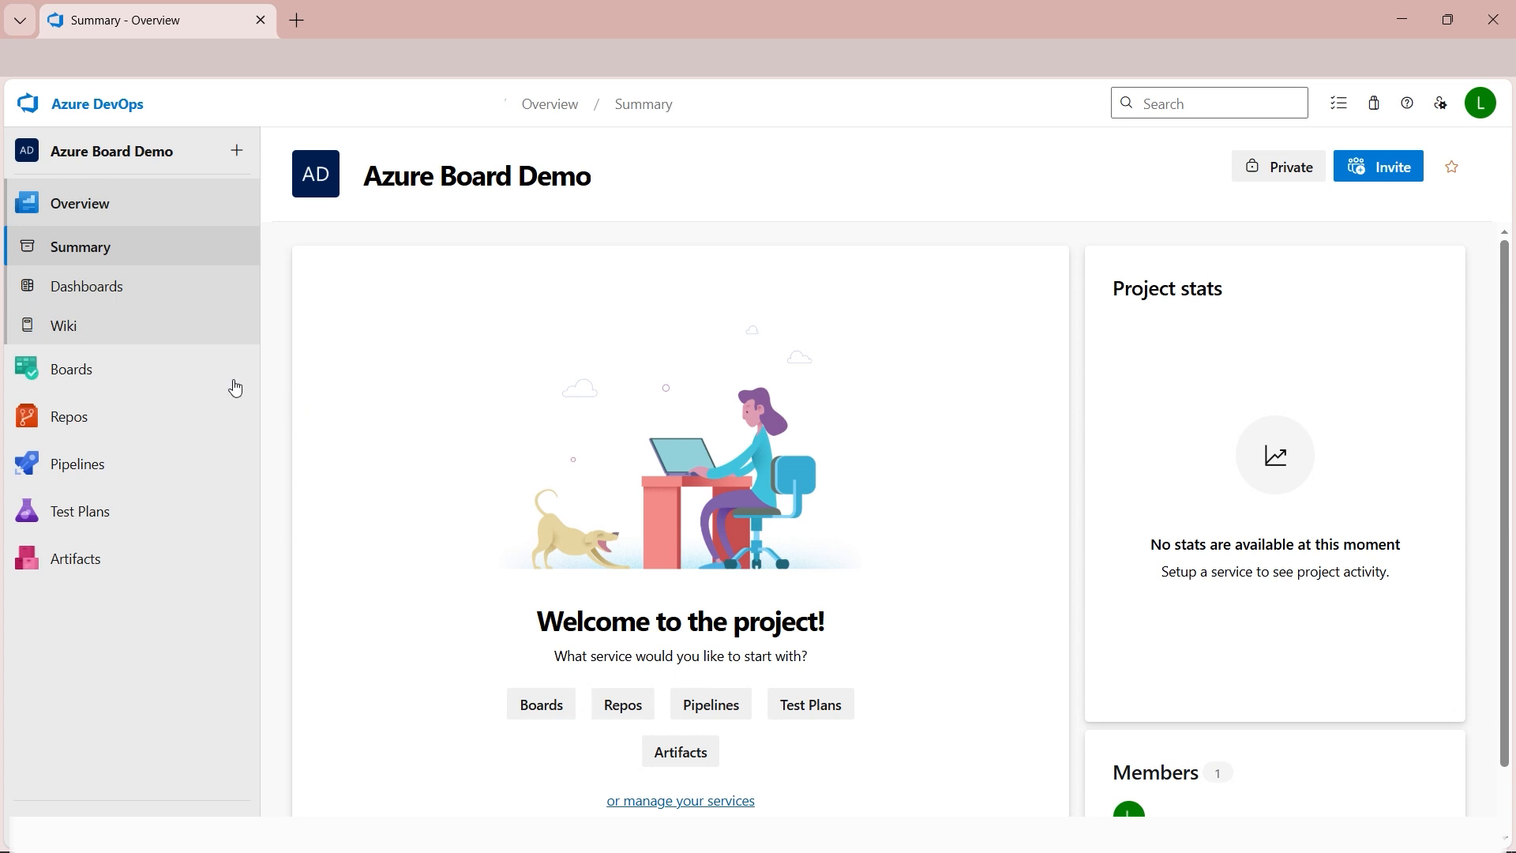
Open the project's team board and add an issue titled "Design Homepage Banner" to the To Do column.
click(69, 382)
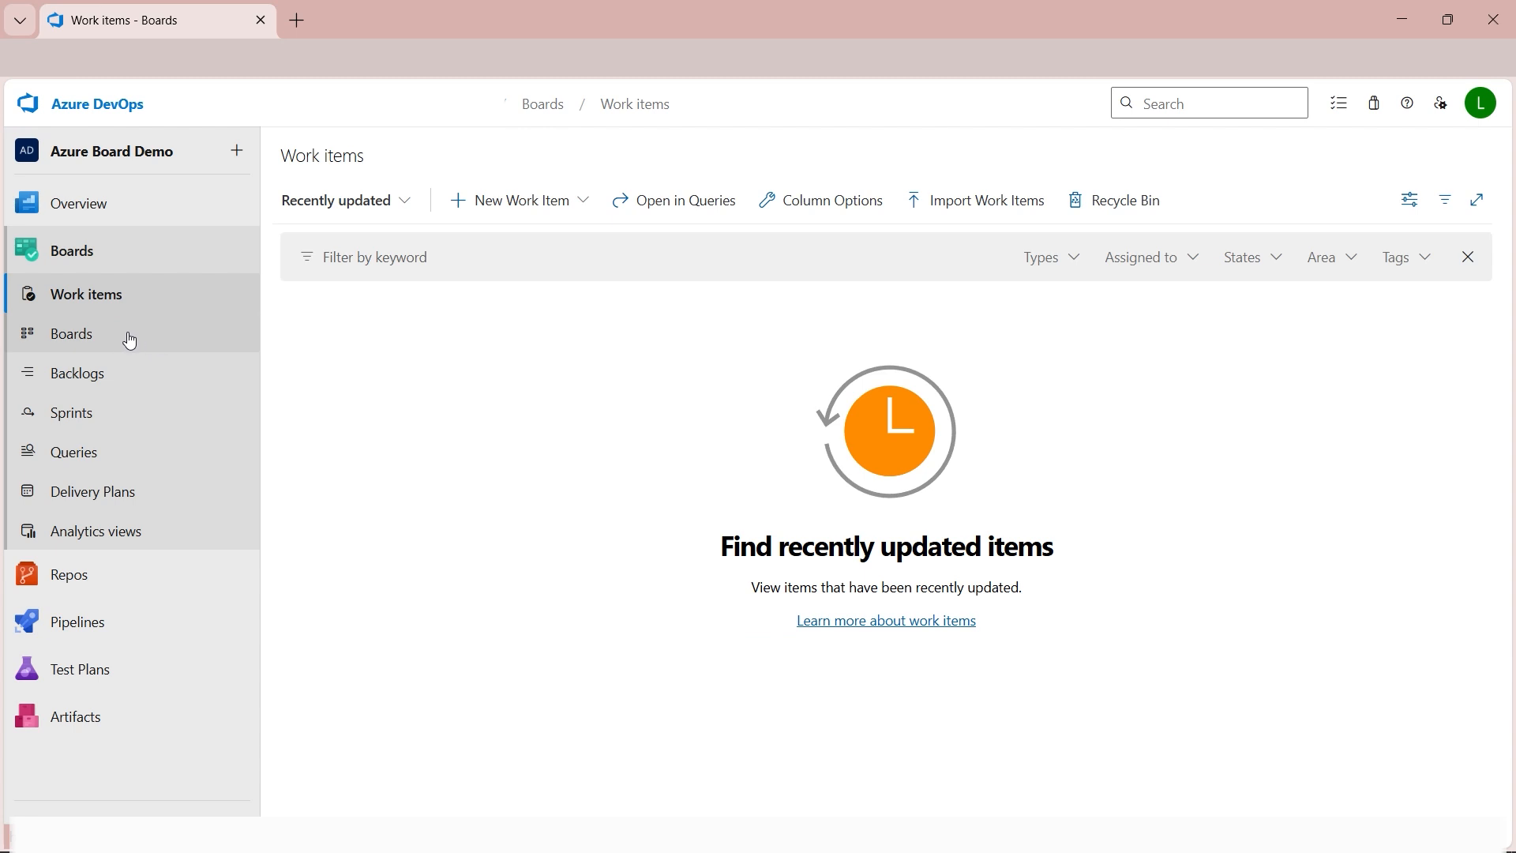
click(97, 348)
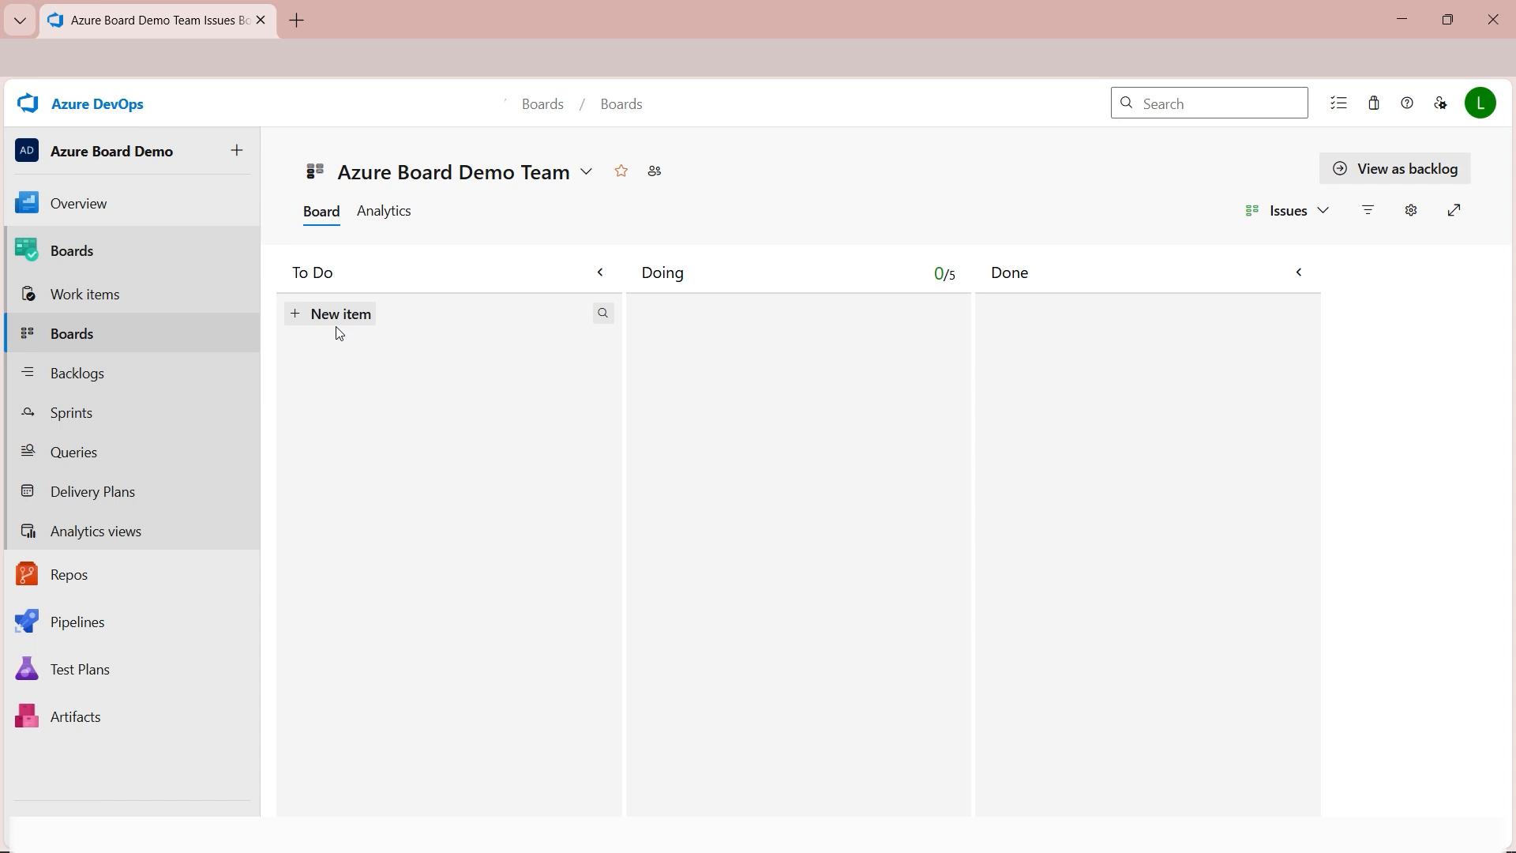
click(295, 316)
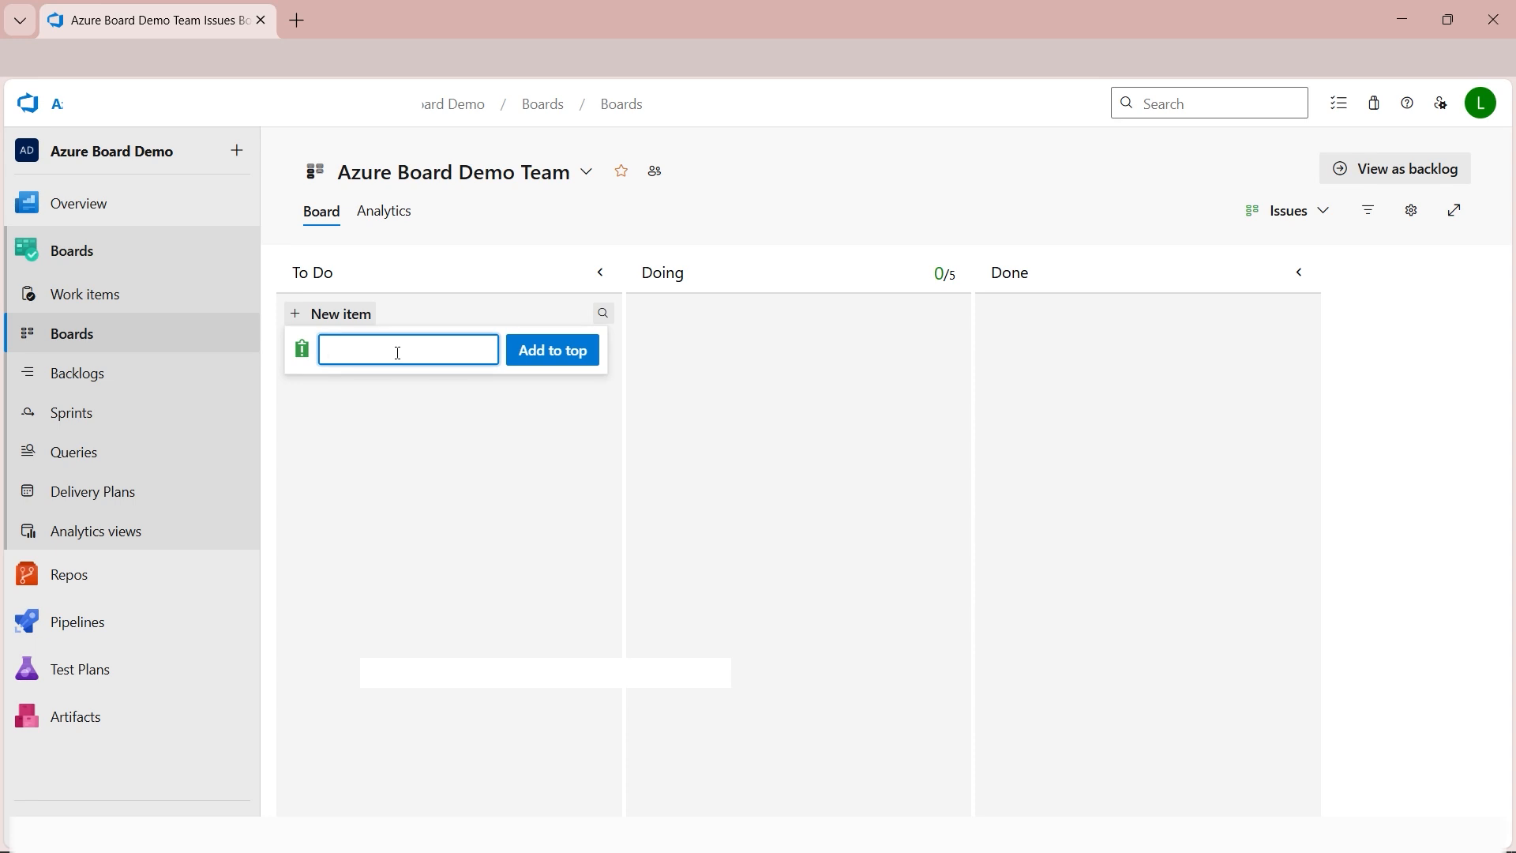
text(Design)
text(Ho)
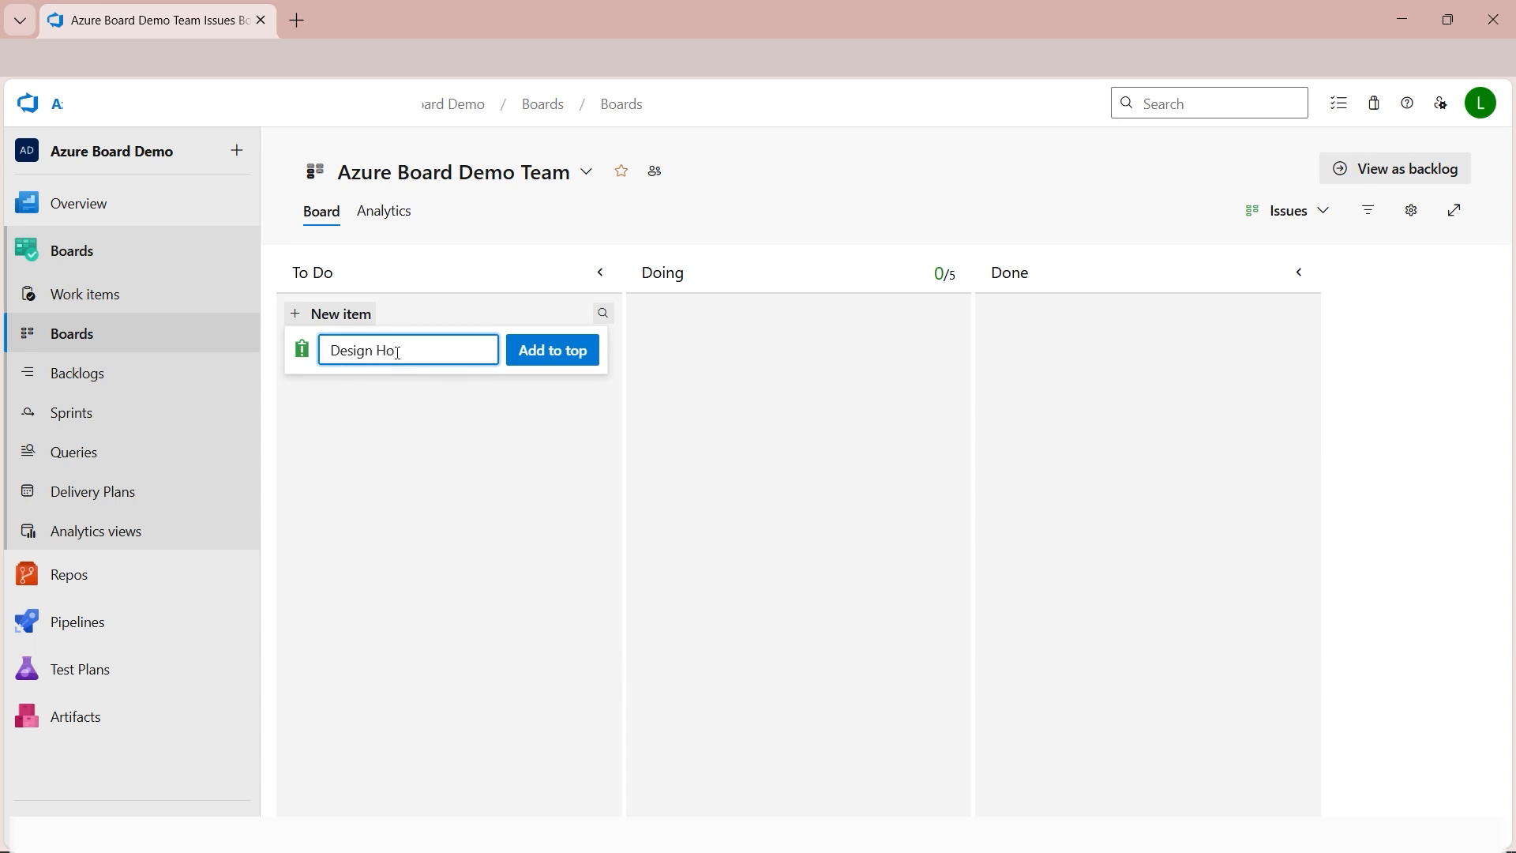
text(mepage Banner)
key(Escape)
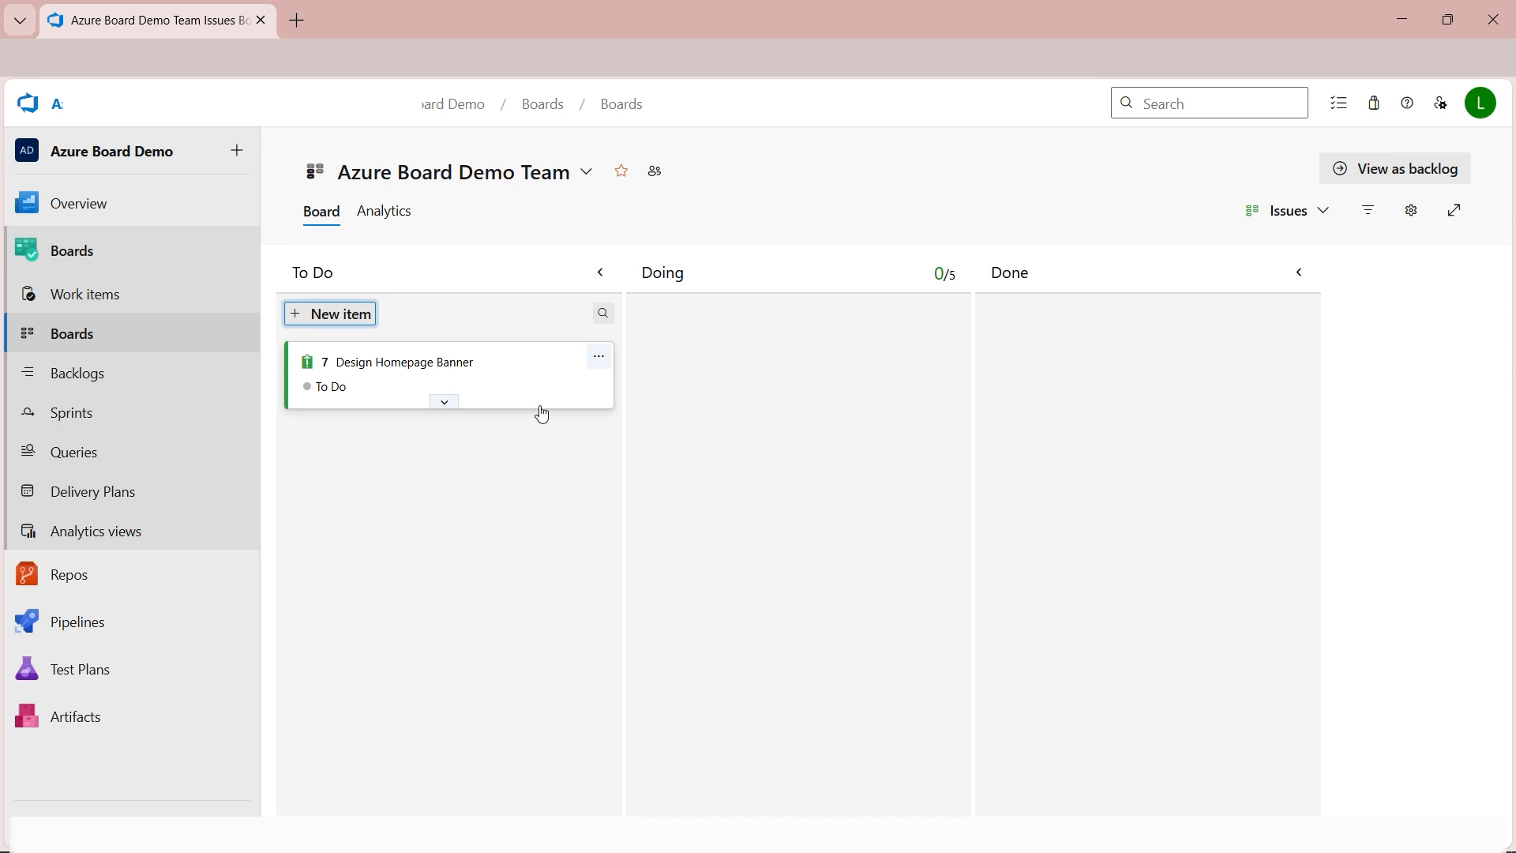
Open the Design Homepage Banner work item and enter the description "Create a banner for the homepage with company logo and tagline".
click(100, 307)
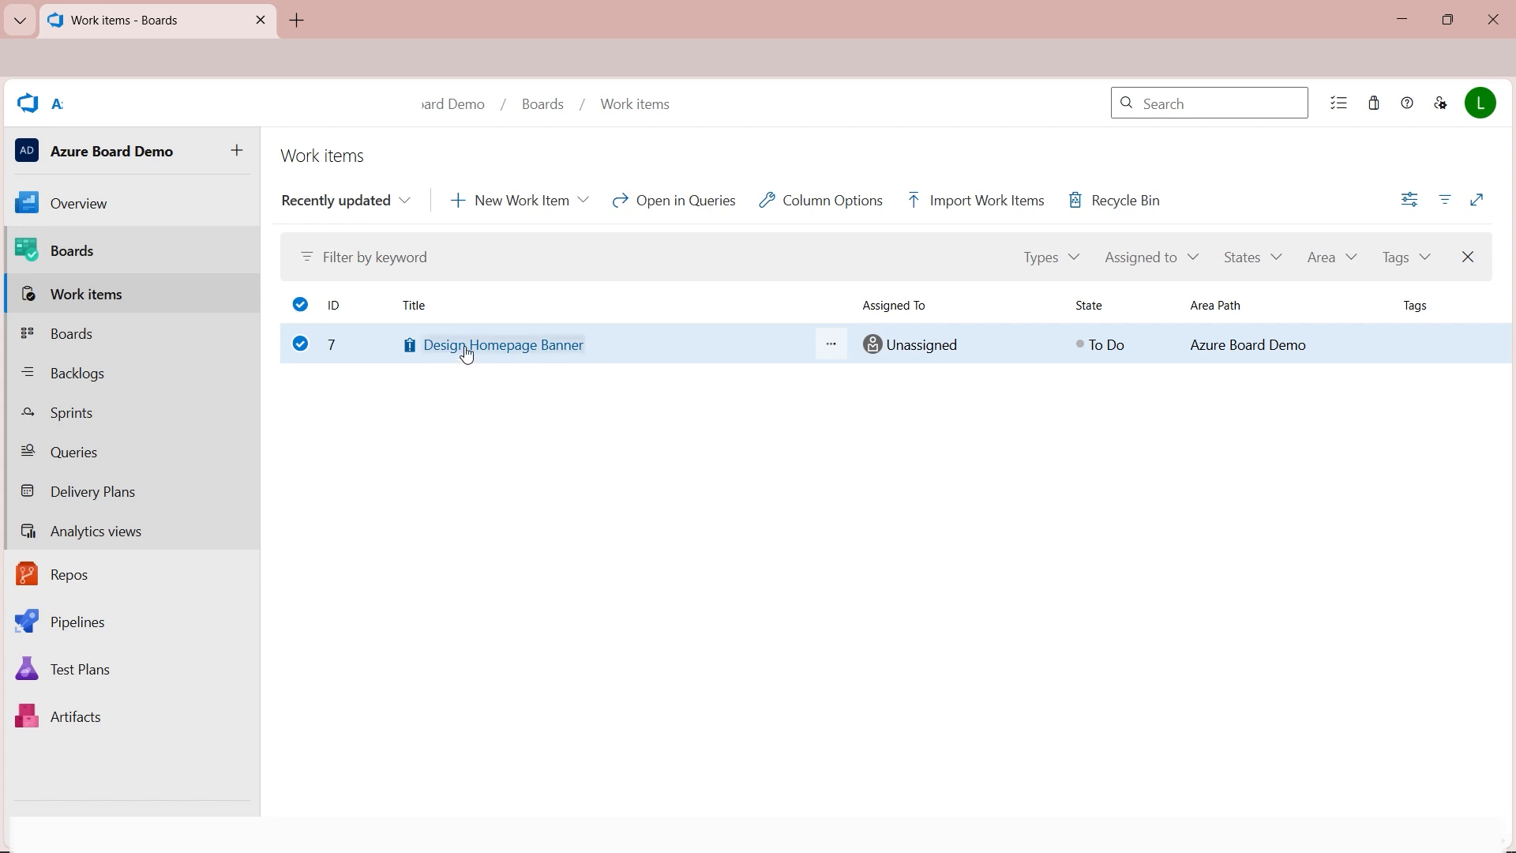
click(501, 352)
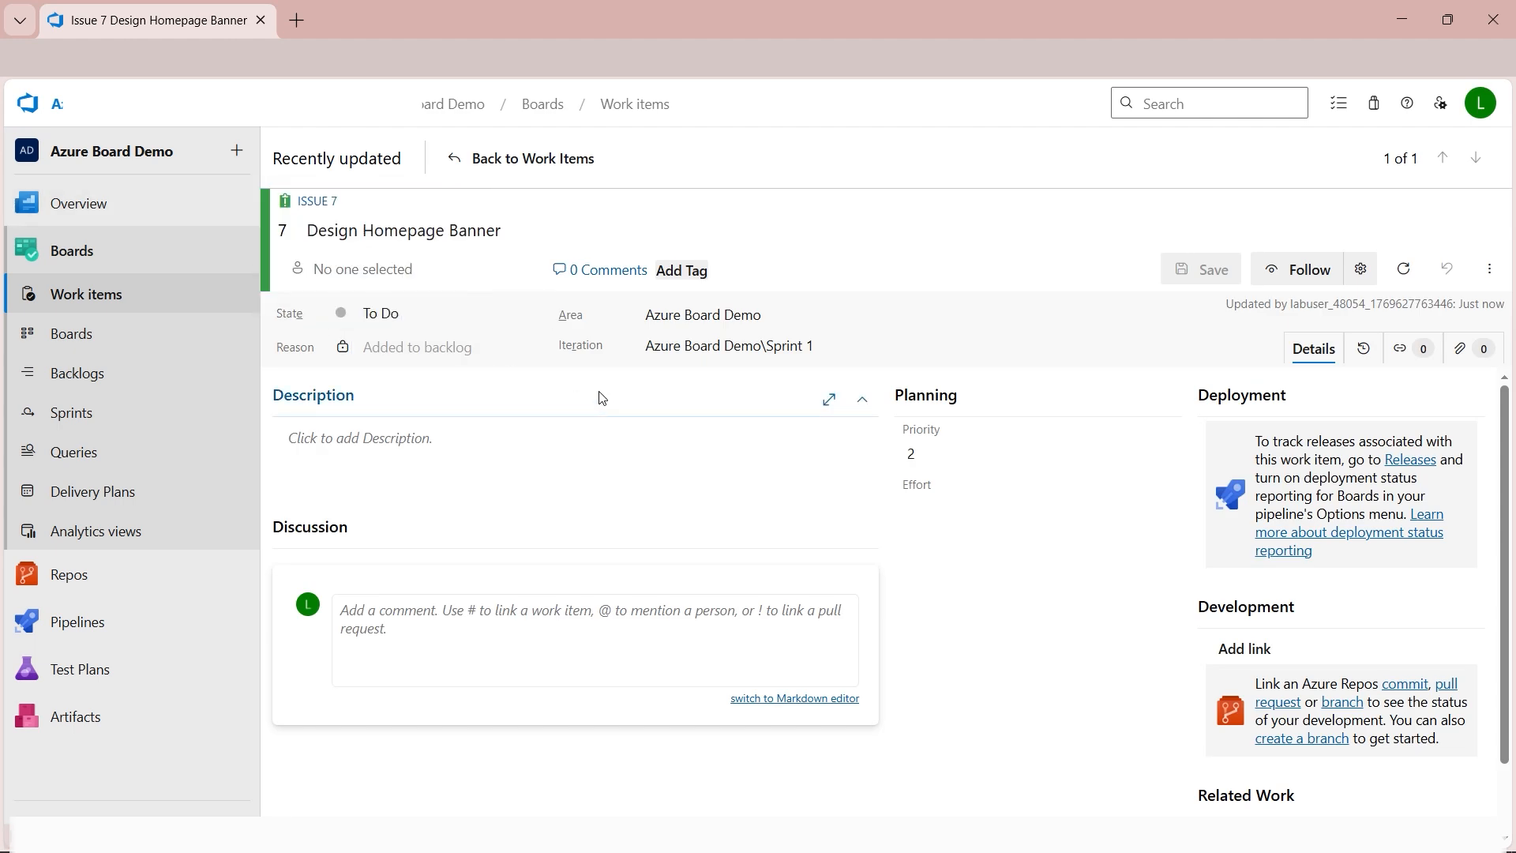
click(433, 438)
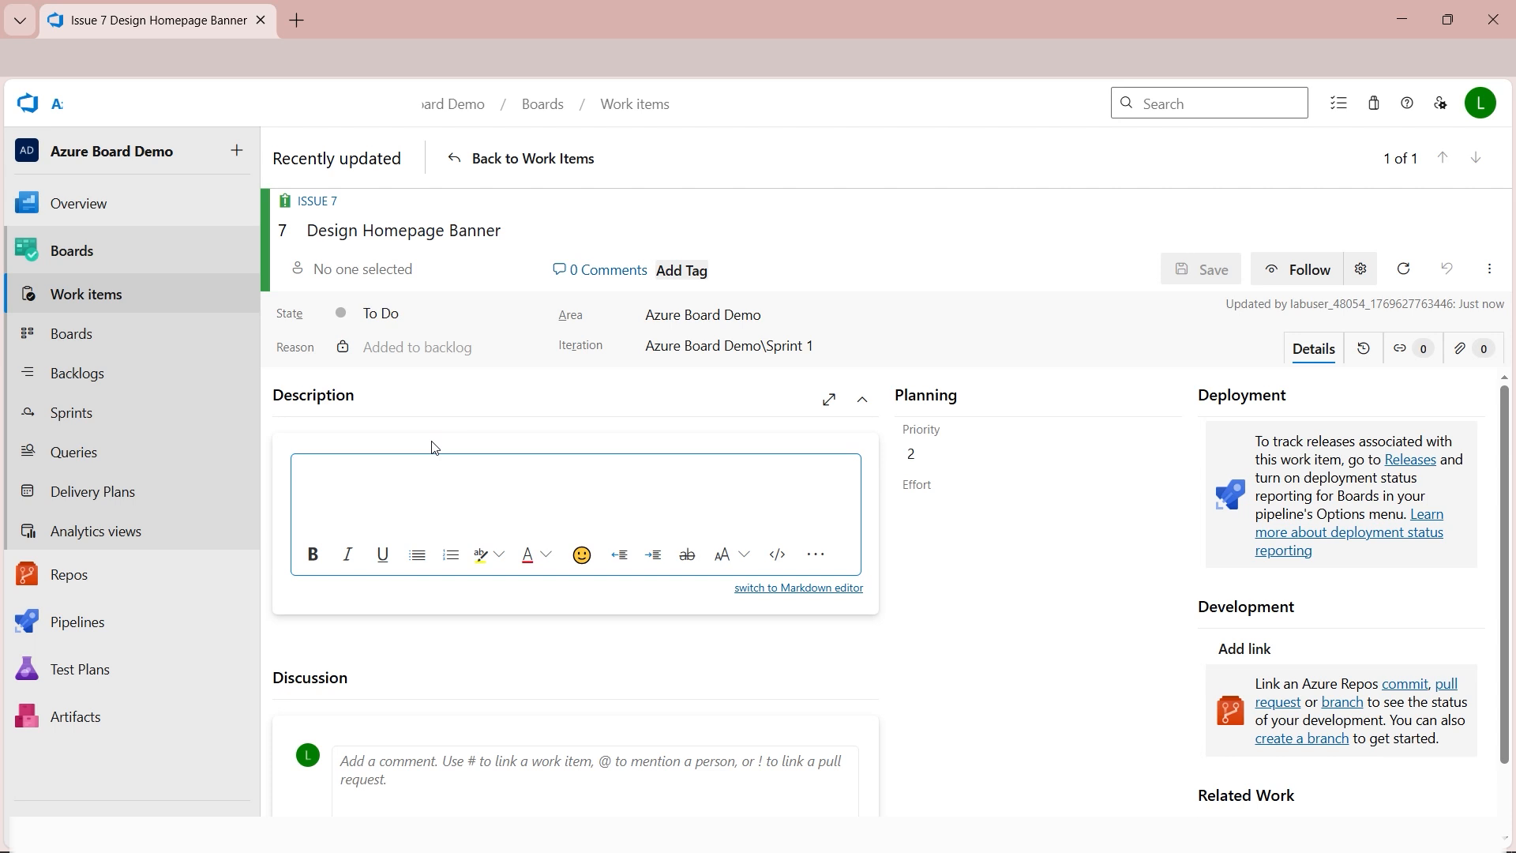
click(815, 554)
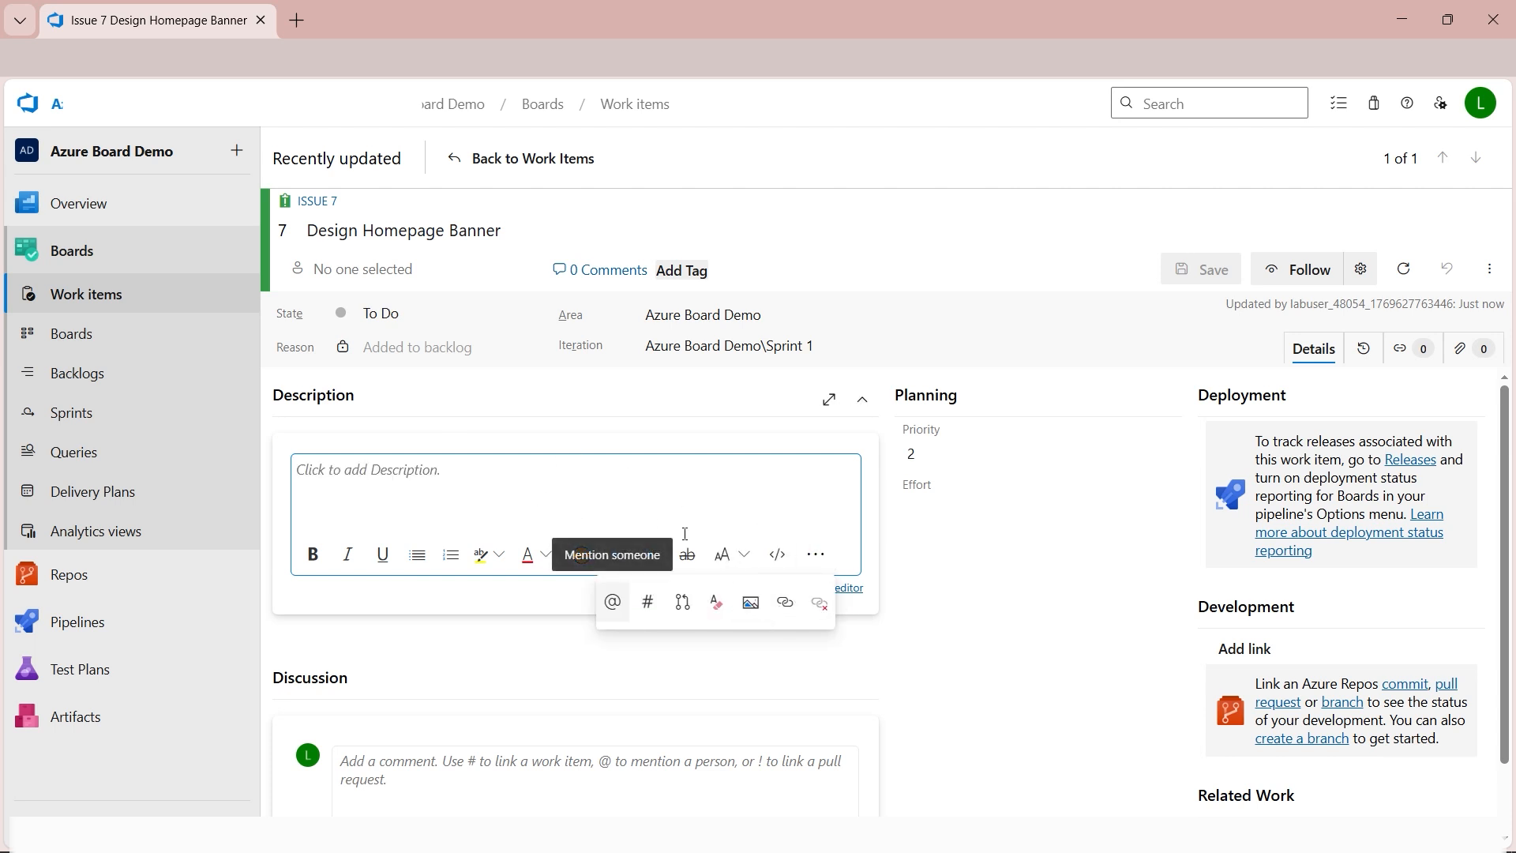
click(469, 486)
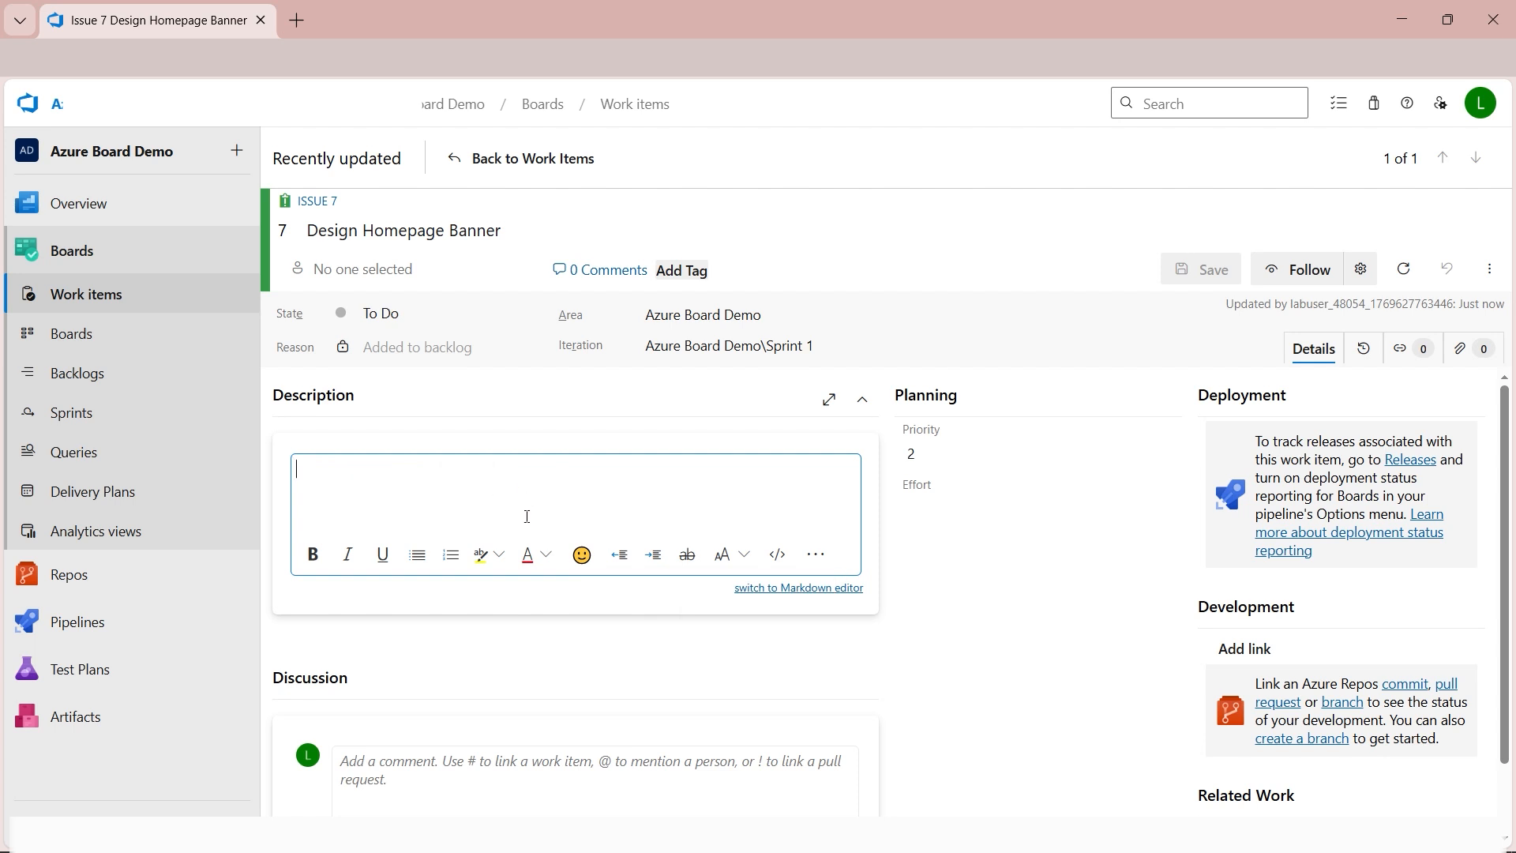
text(Create a banner)
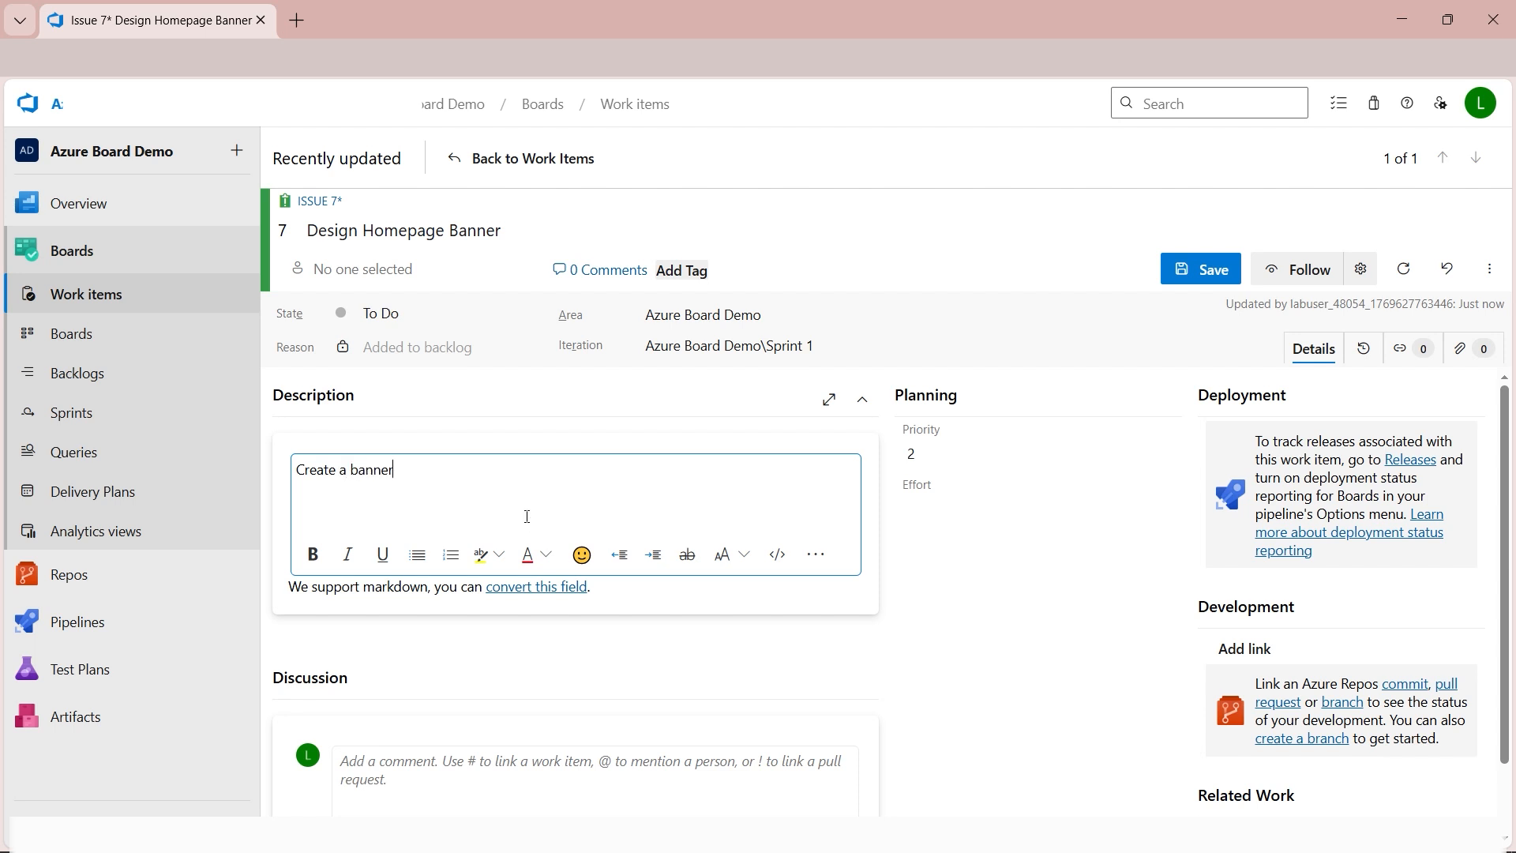
text( for the homepage with  company logo and tagline)
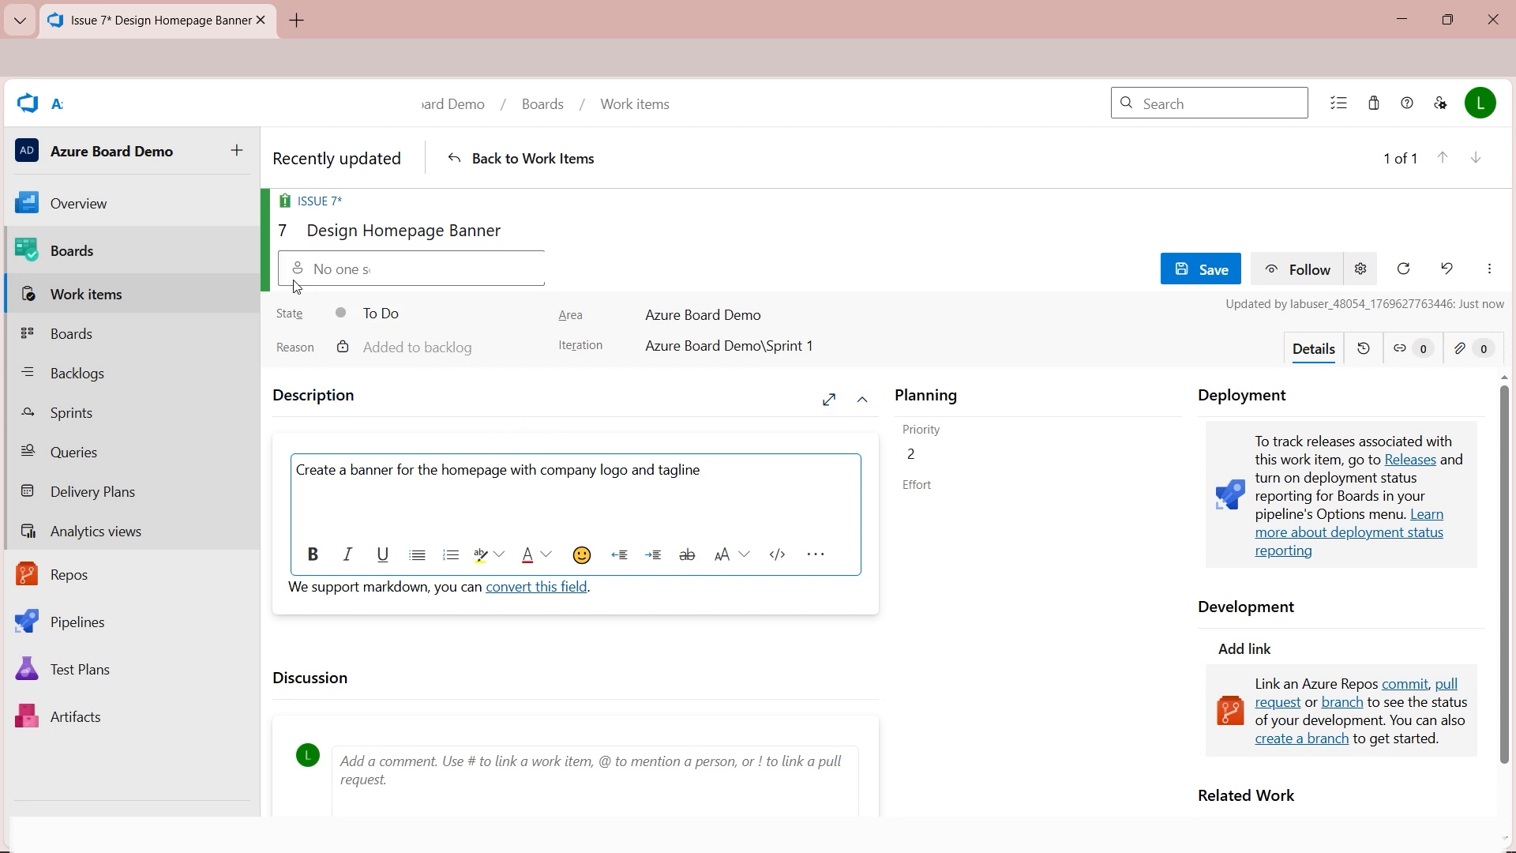
Assign the Design Homepage Banner issue to the lab user account and save it.
click(351, 276)
text(labuser_)
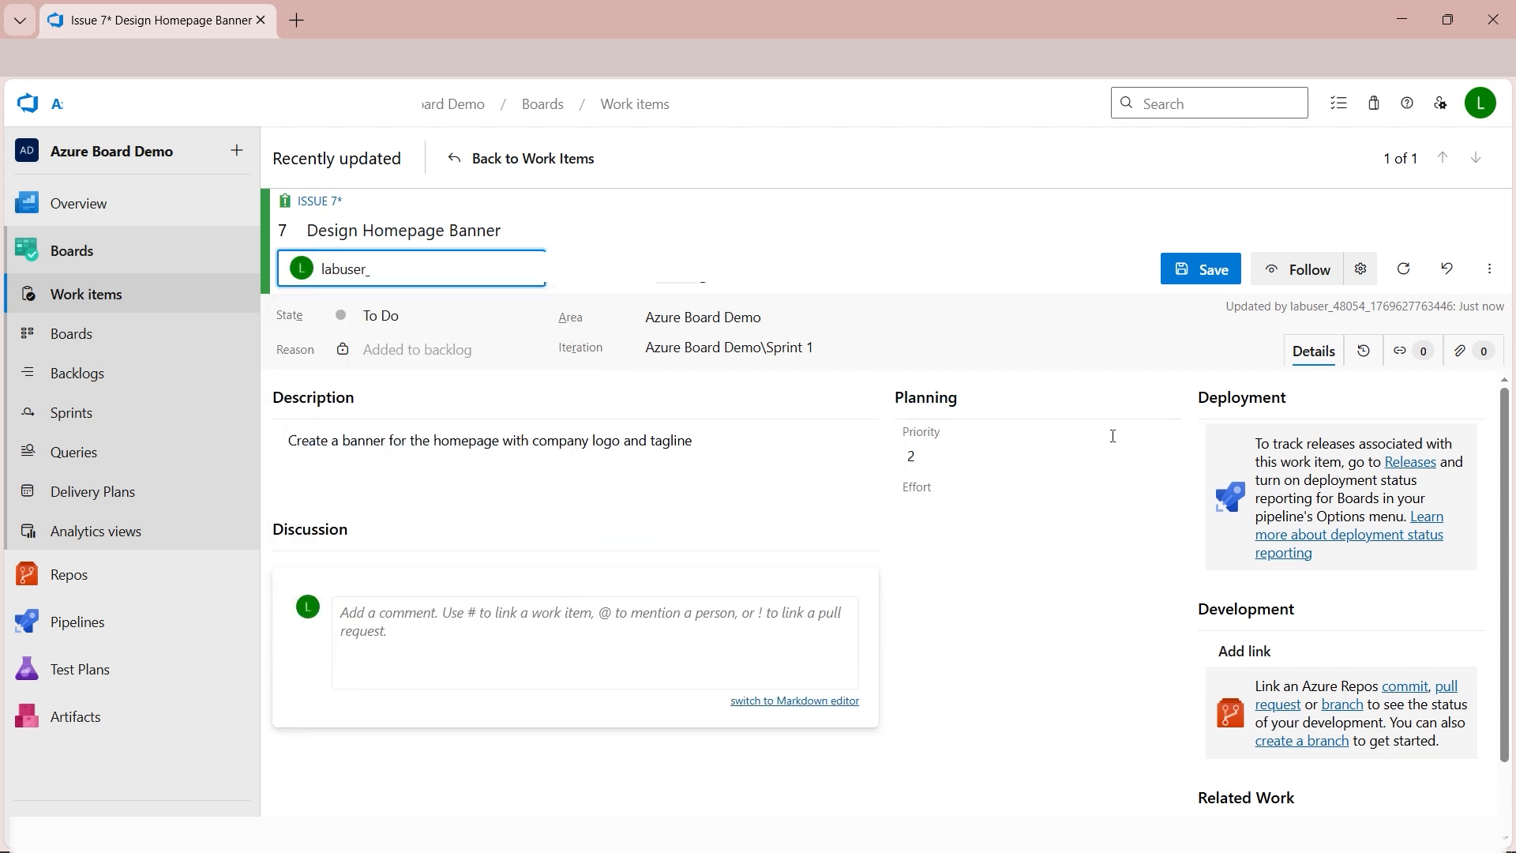
click(1204, 277)
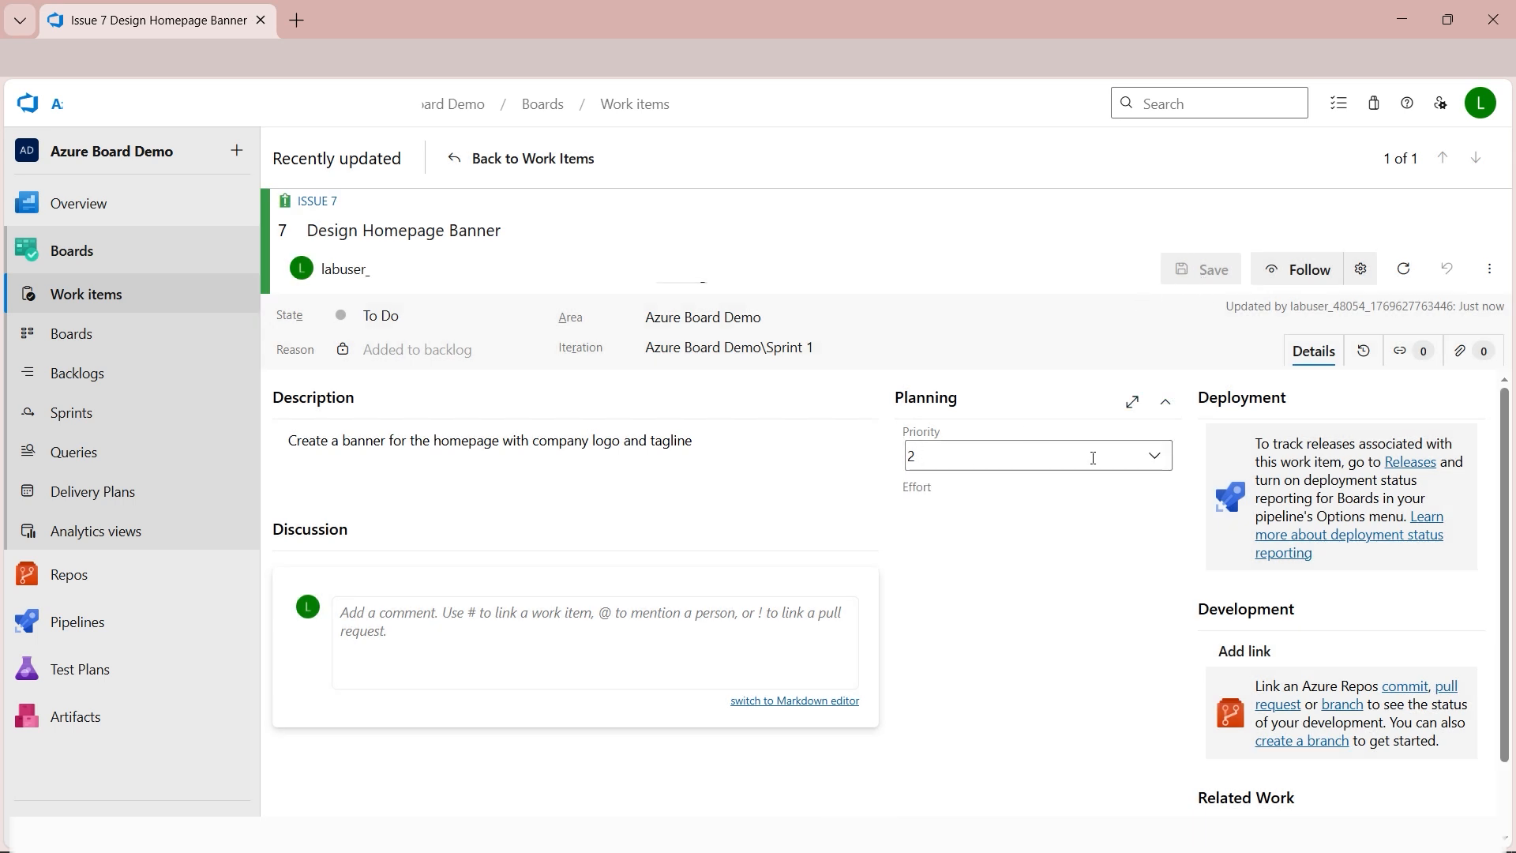
Set the issue's planning priority to 4 and its effort to 12.
click(1157, 457)
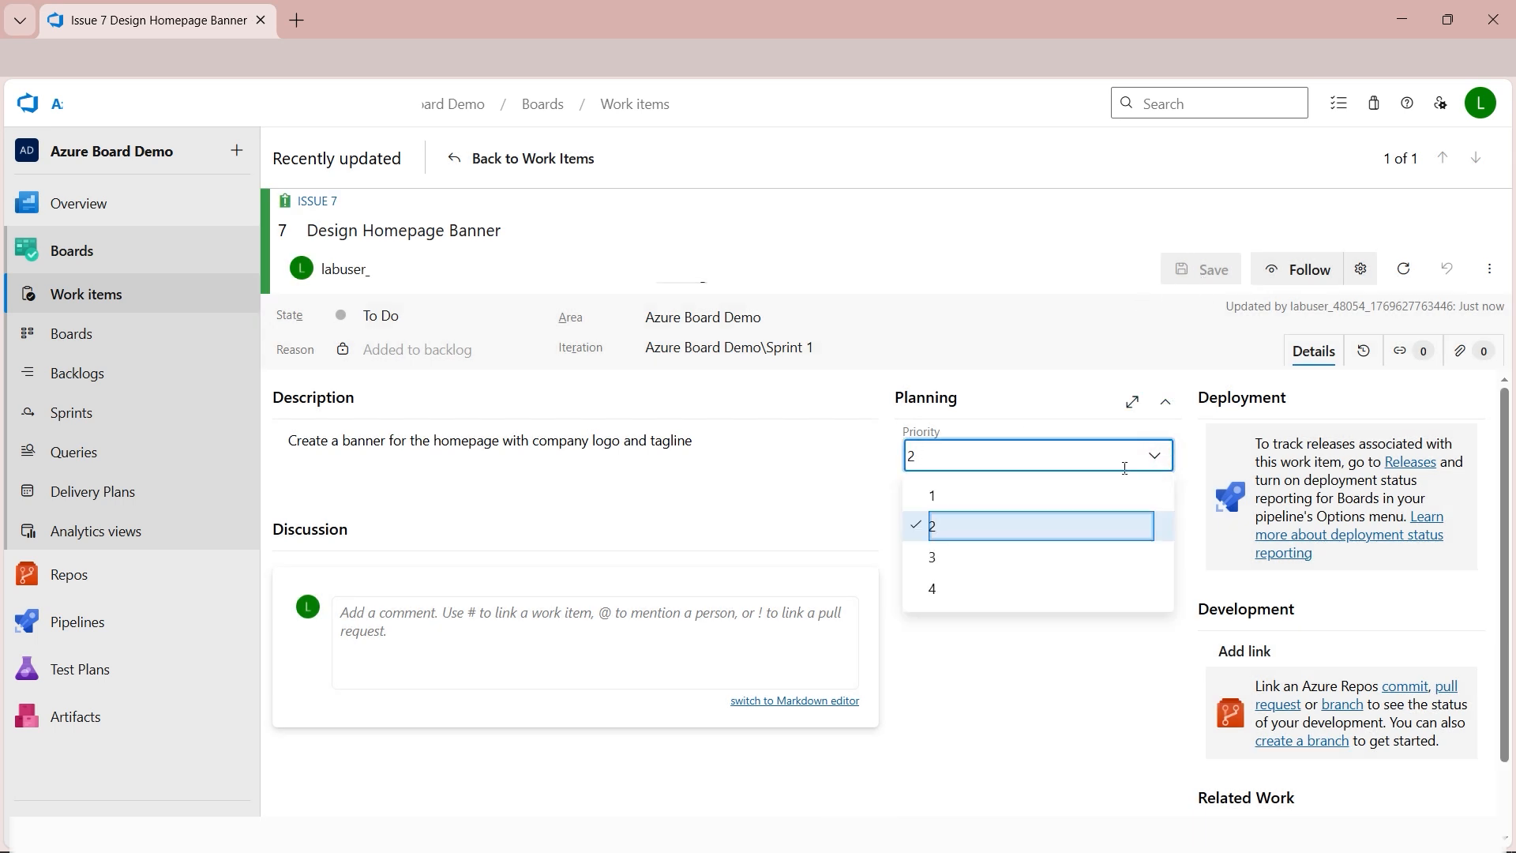
click(1015, 495)
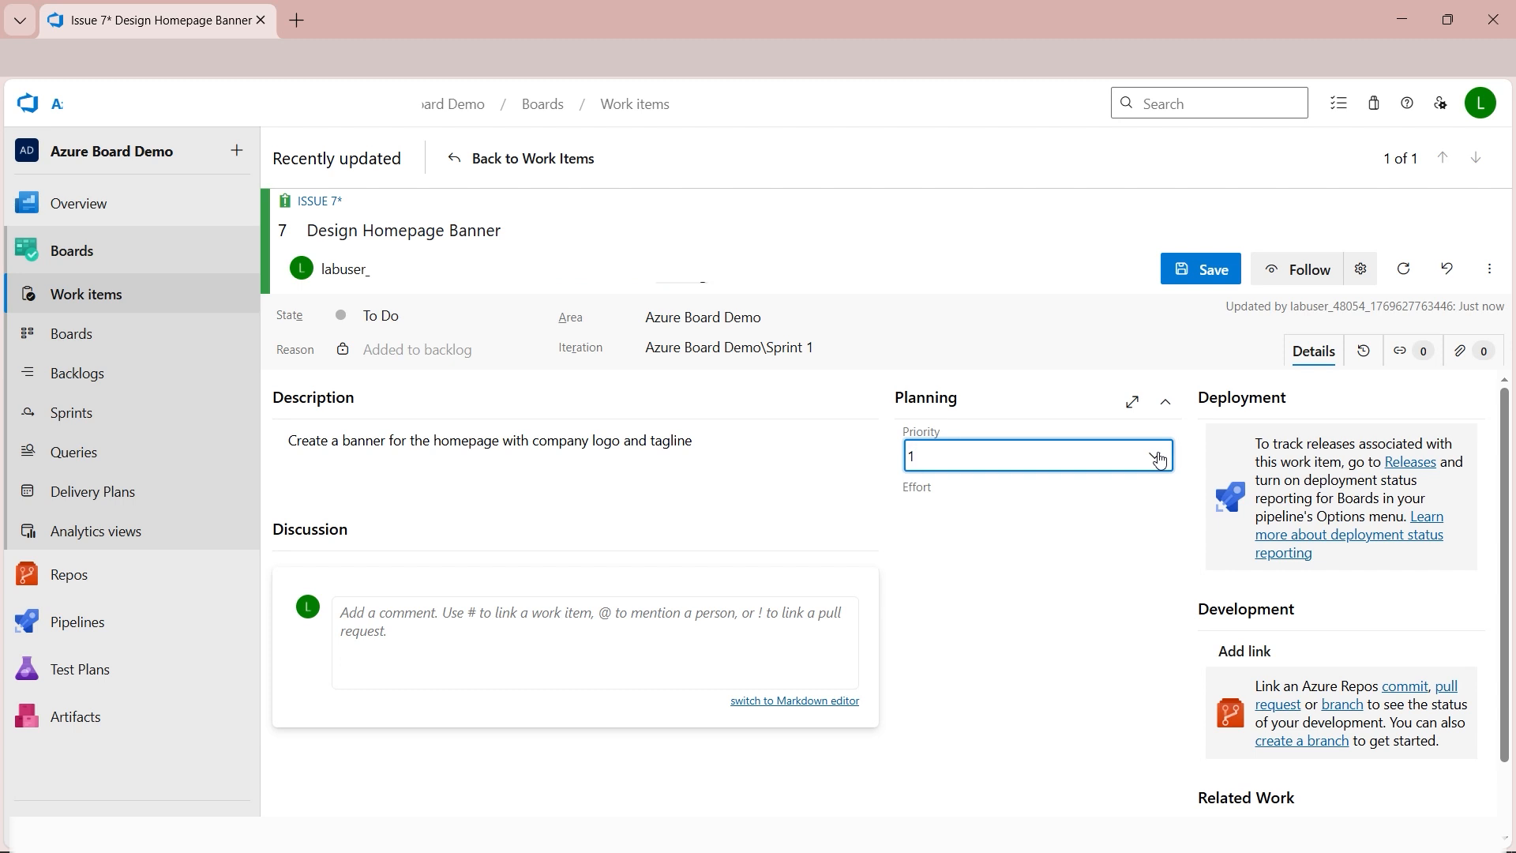
click(1158, 460)
click(963, 589)
click(976, 510)
text(12)
click(969, 569)
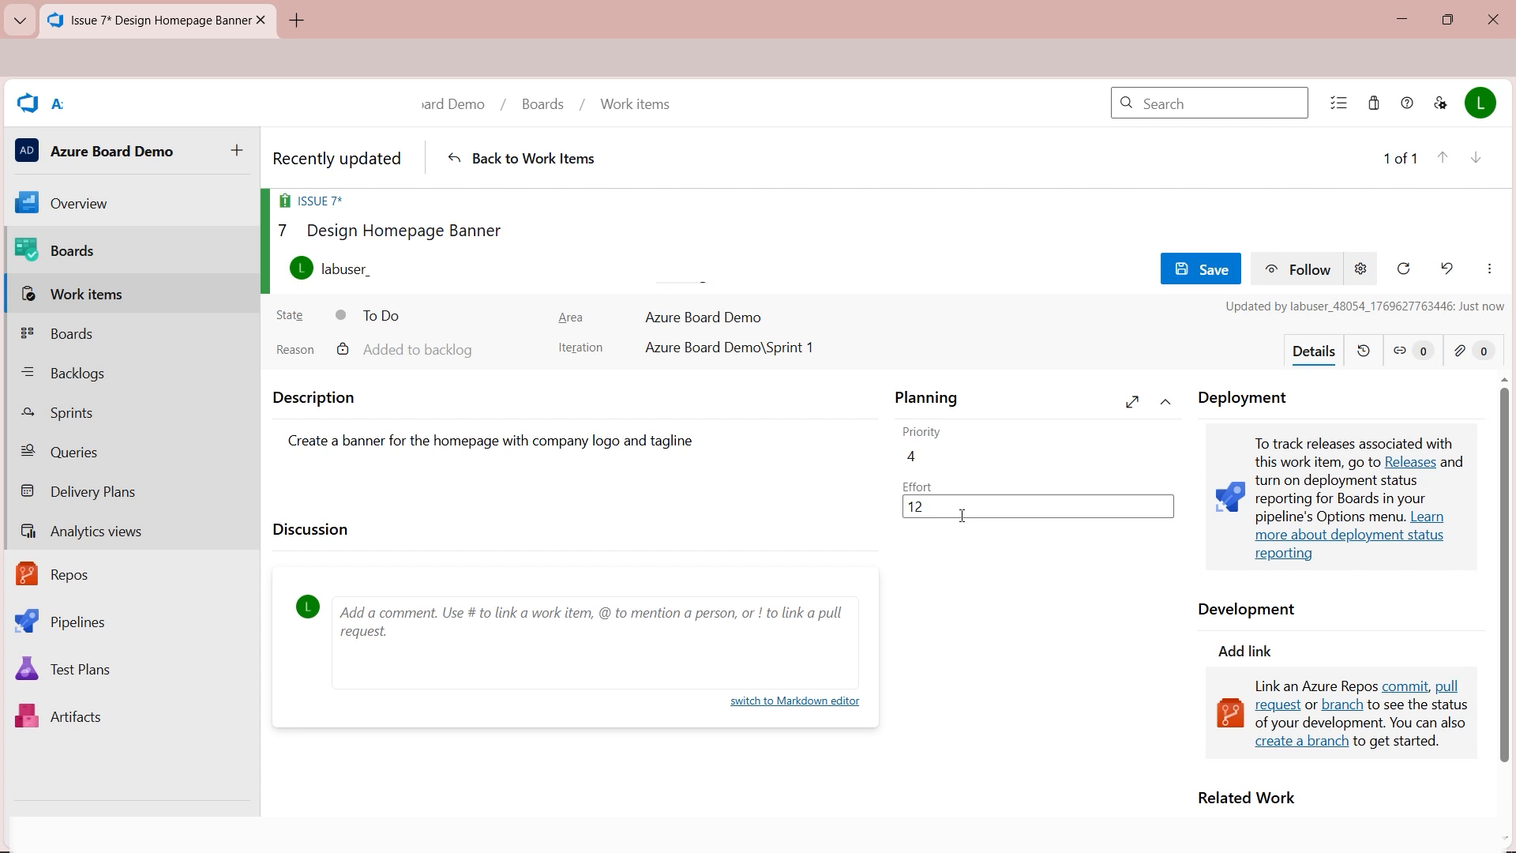
click(411, 632)
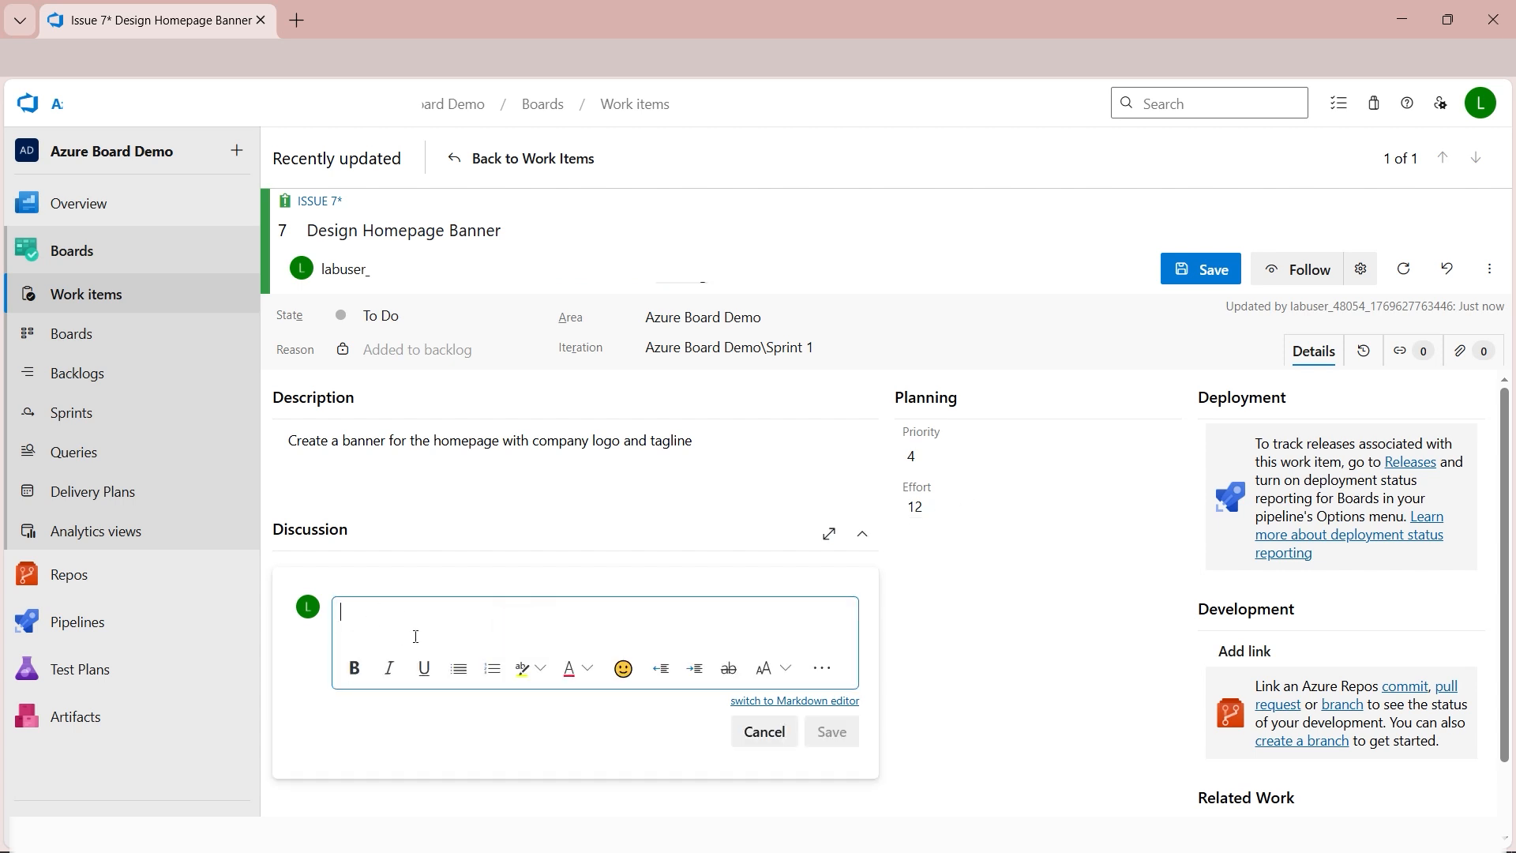
text(Ju)
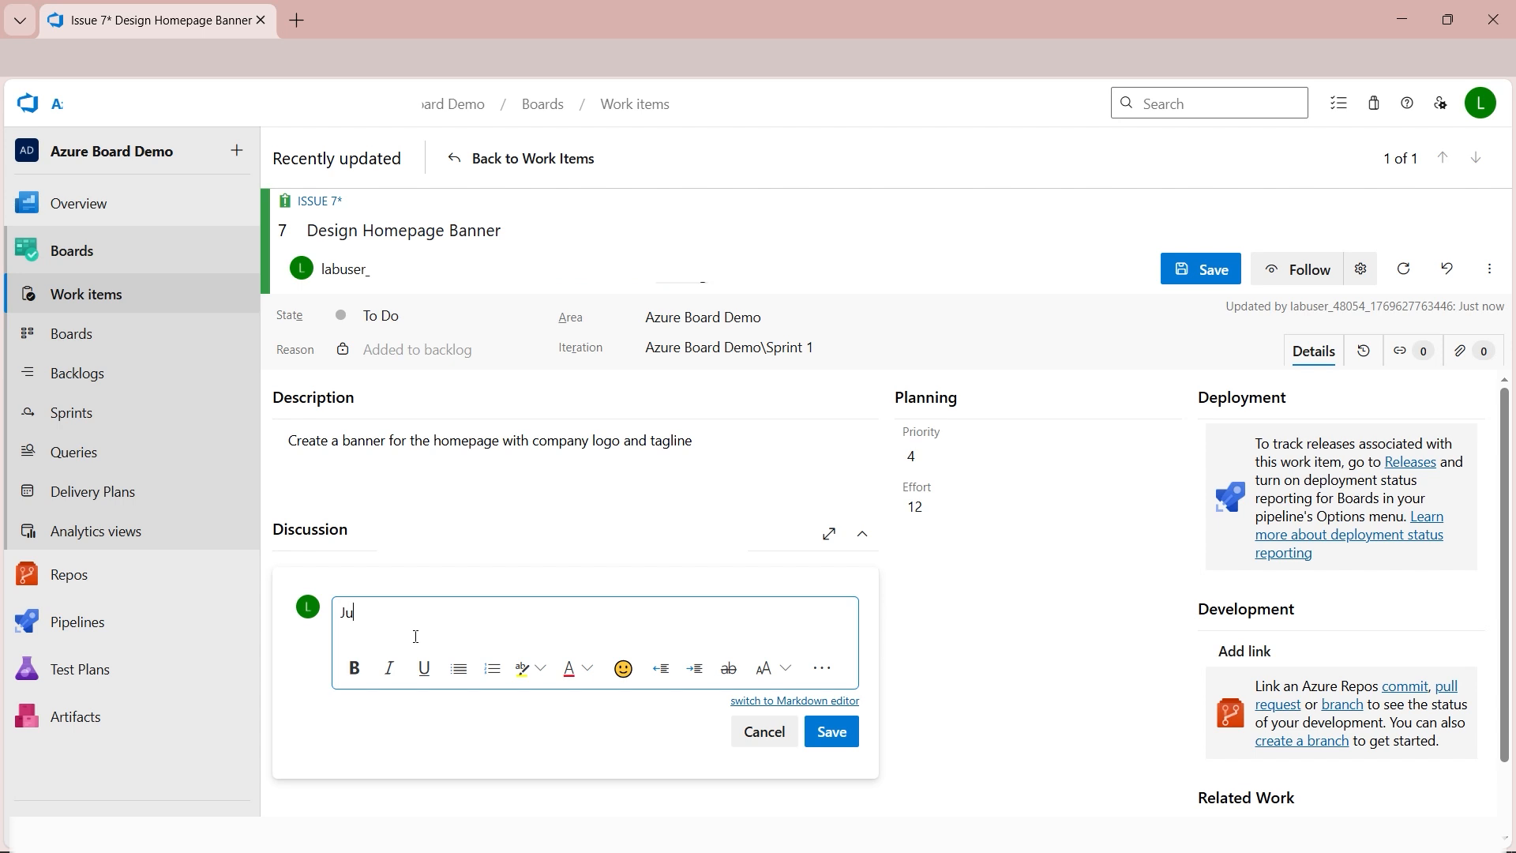
key(BackSpace)
key(BackSpace)
text(@)
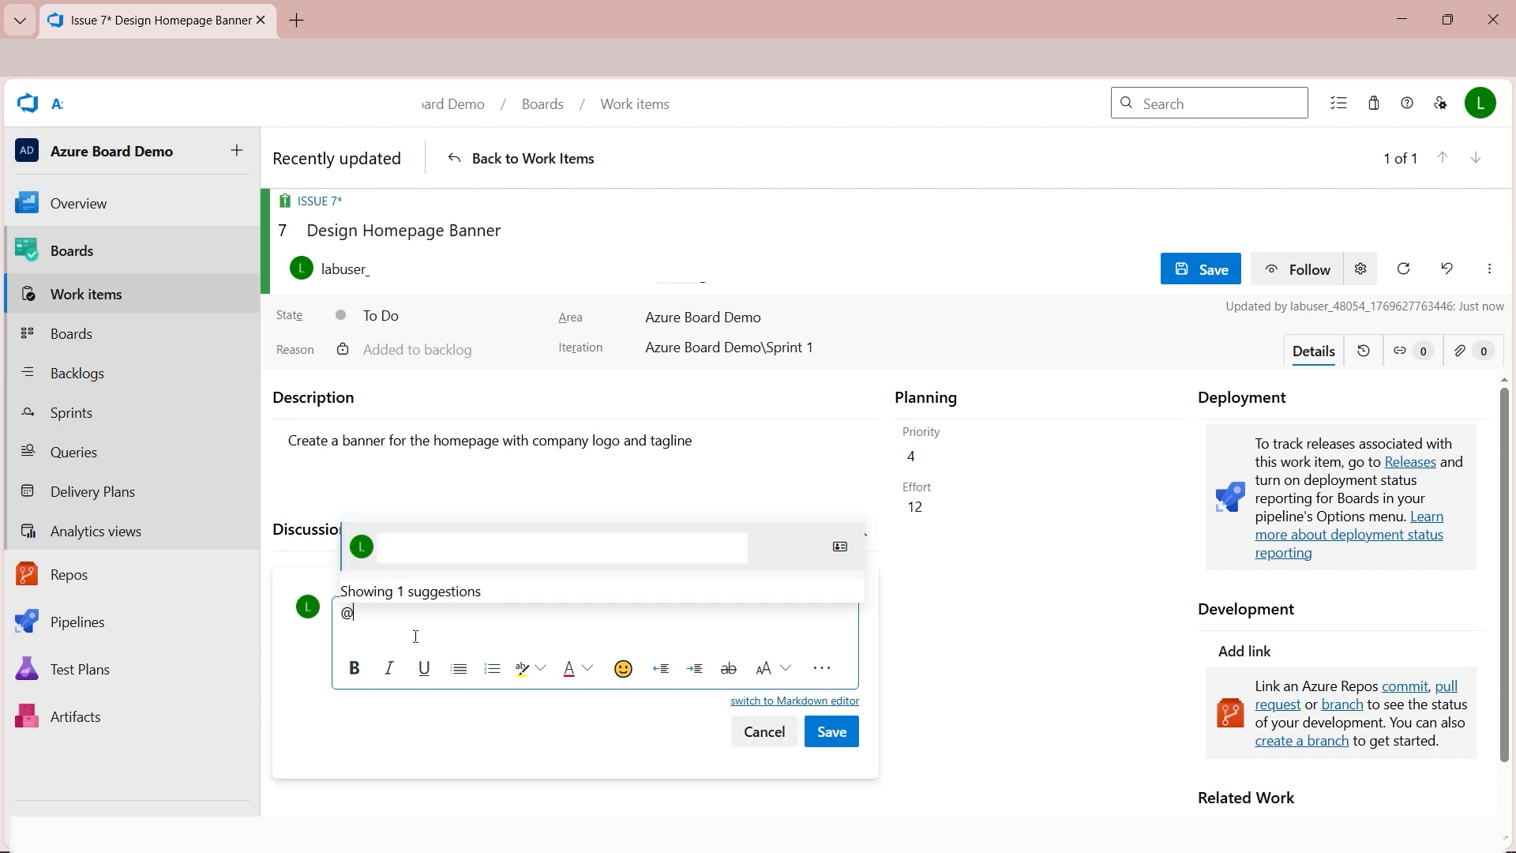
key(BackSpace)
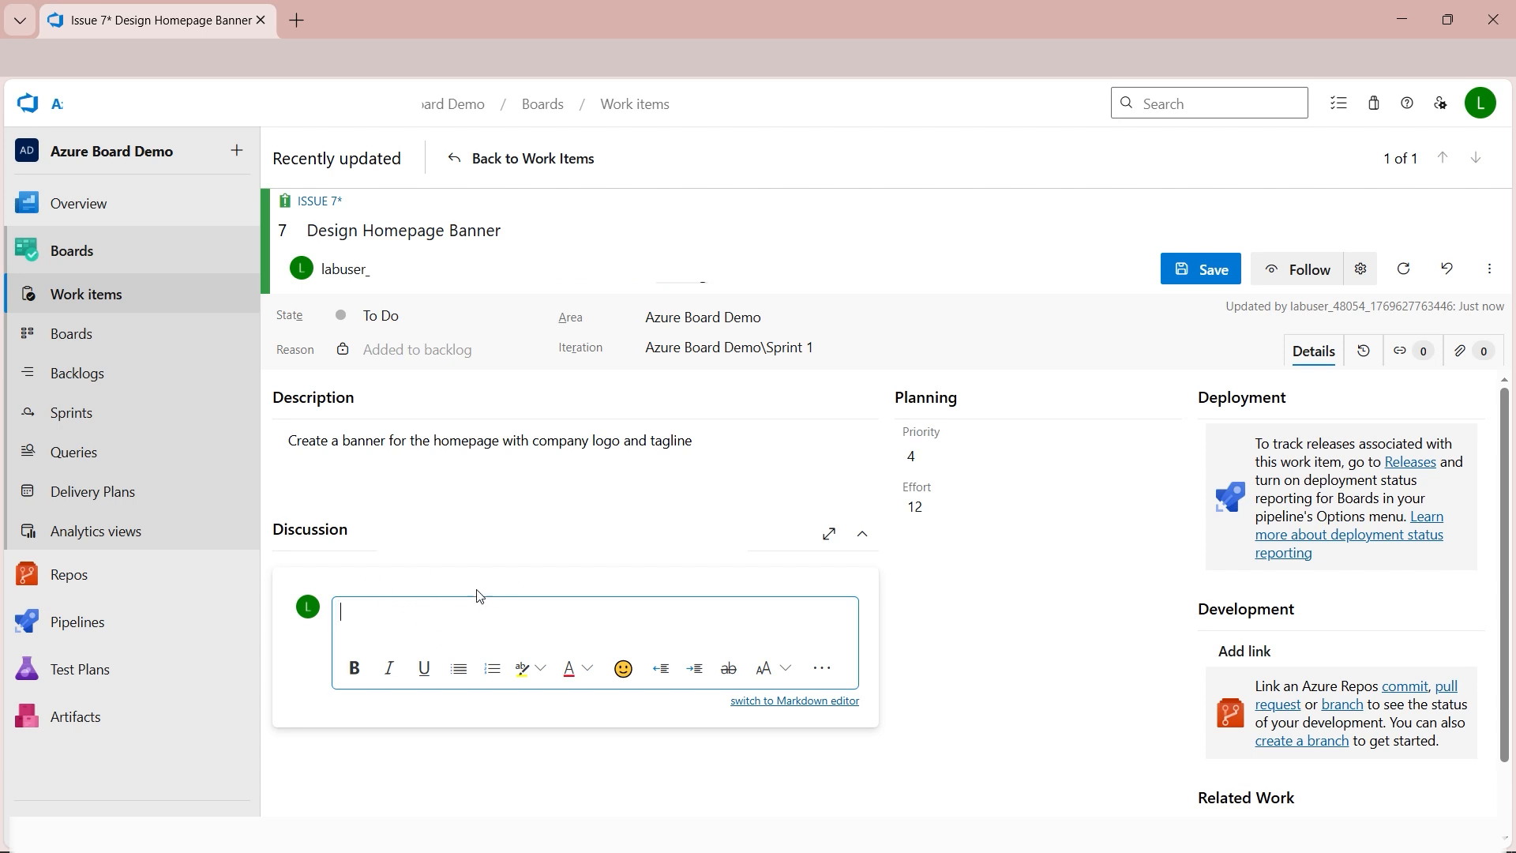
click(989, 637)
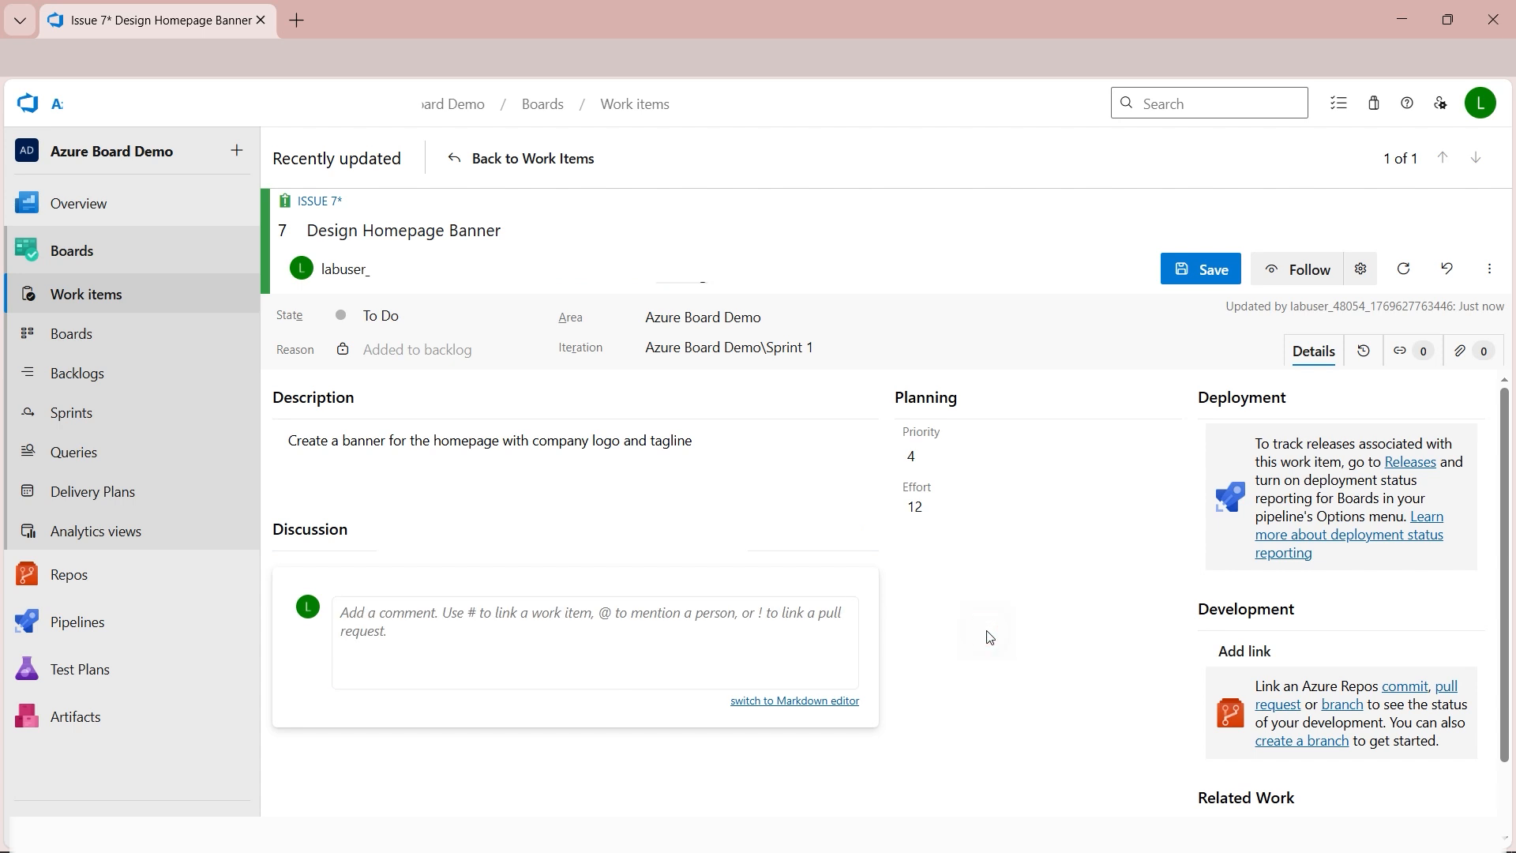
Save the issue and move the Design Homepage Banner card to the Doing column on the team board.
click(1208, 271)
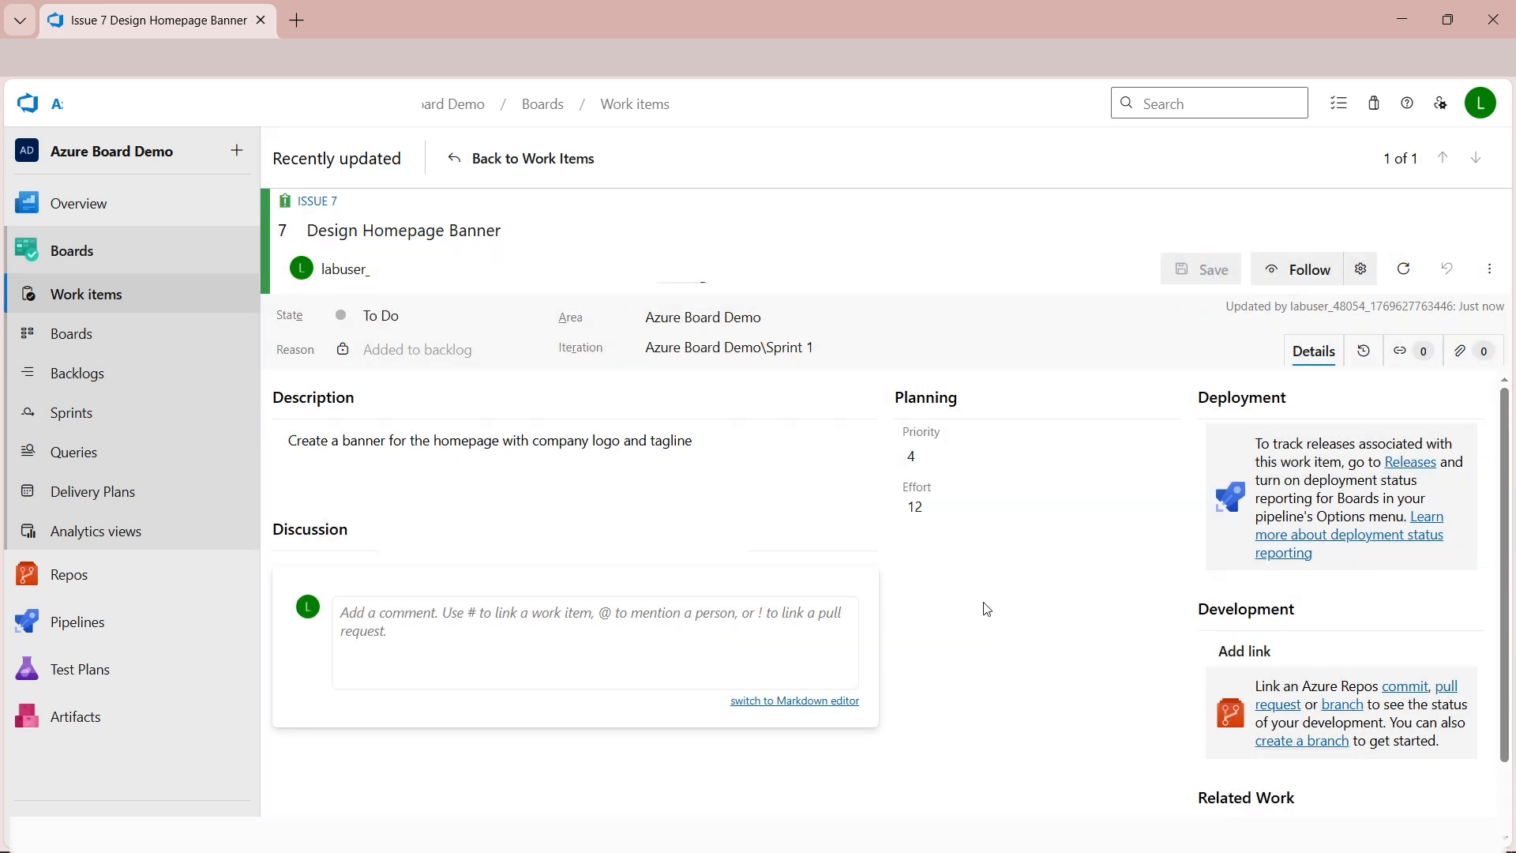
click(79, 335)
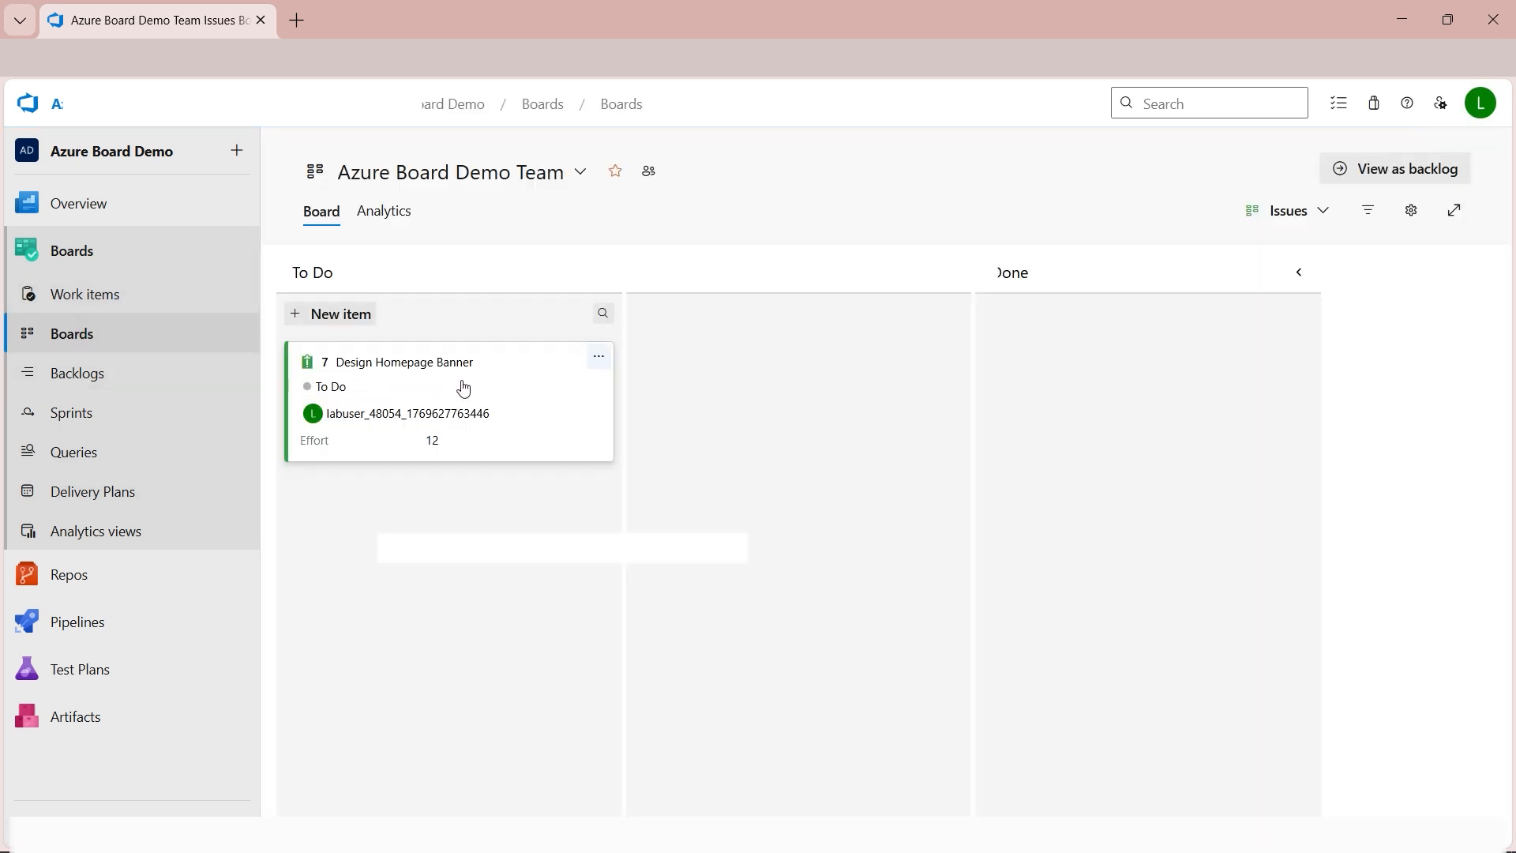
drag(496, 377, 865, 362)
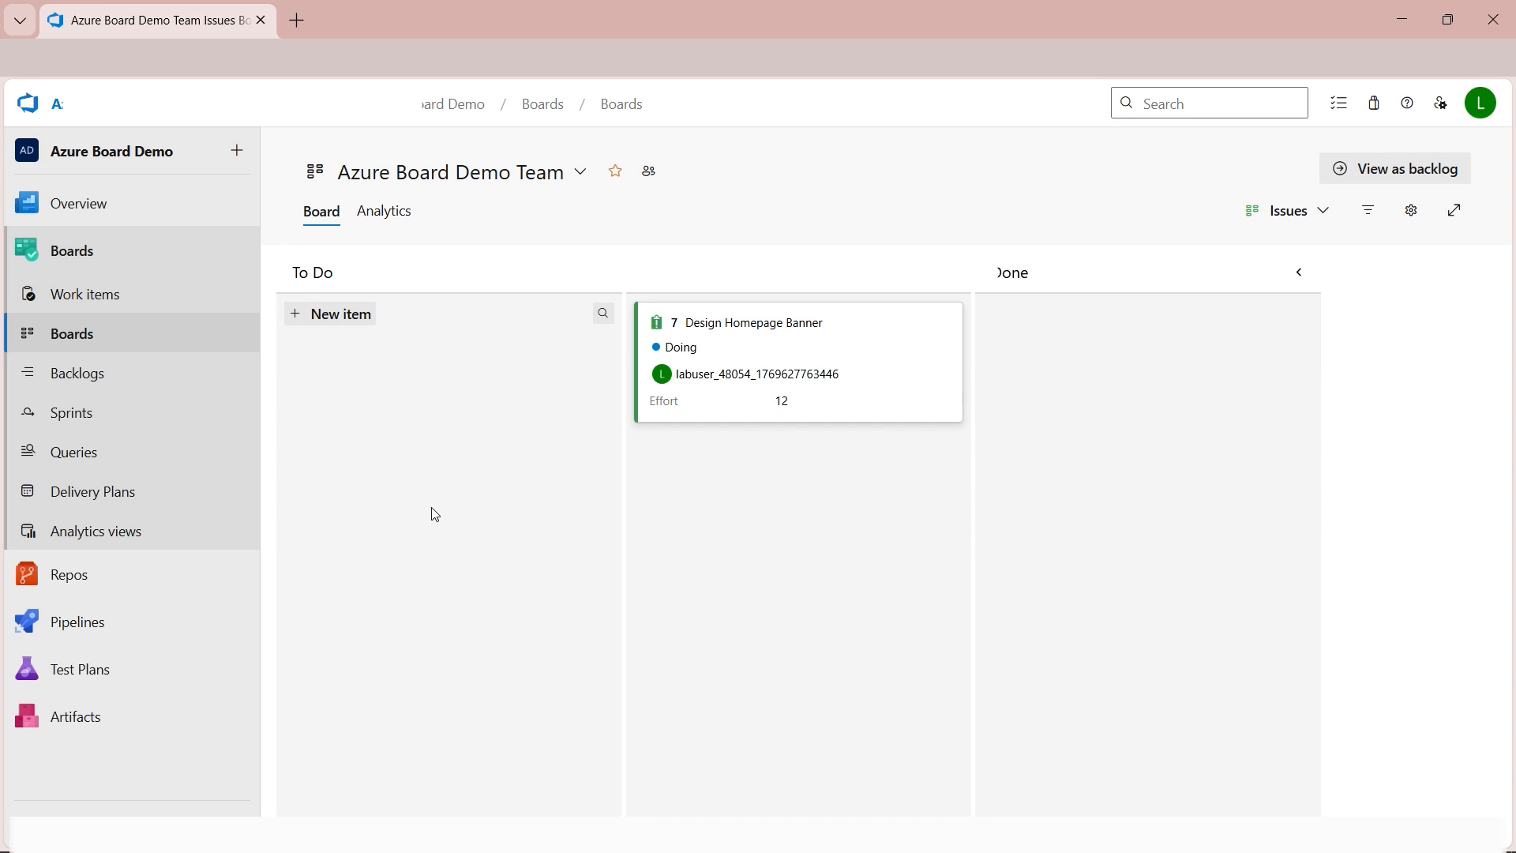
Add an issue titled "Power BI Dashboard Report" to the To Do column.
click(303, 322)
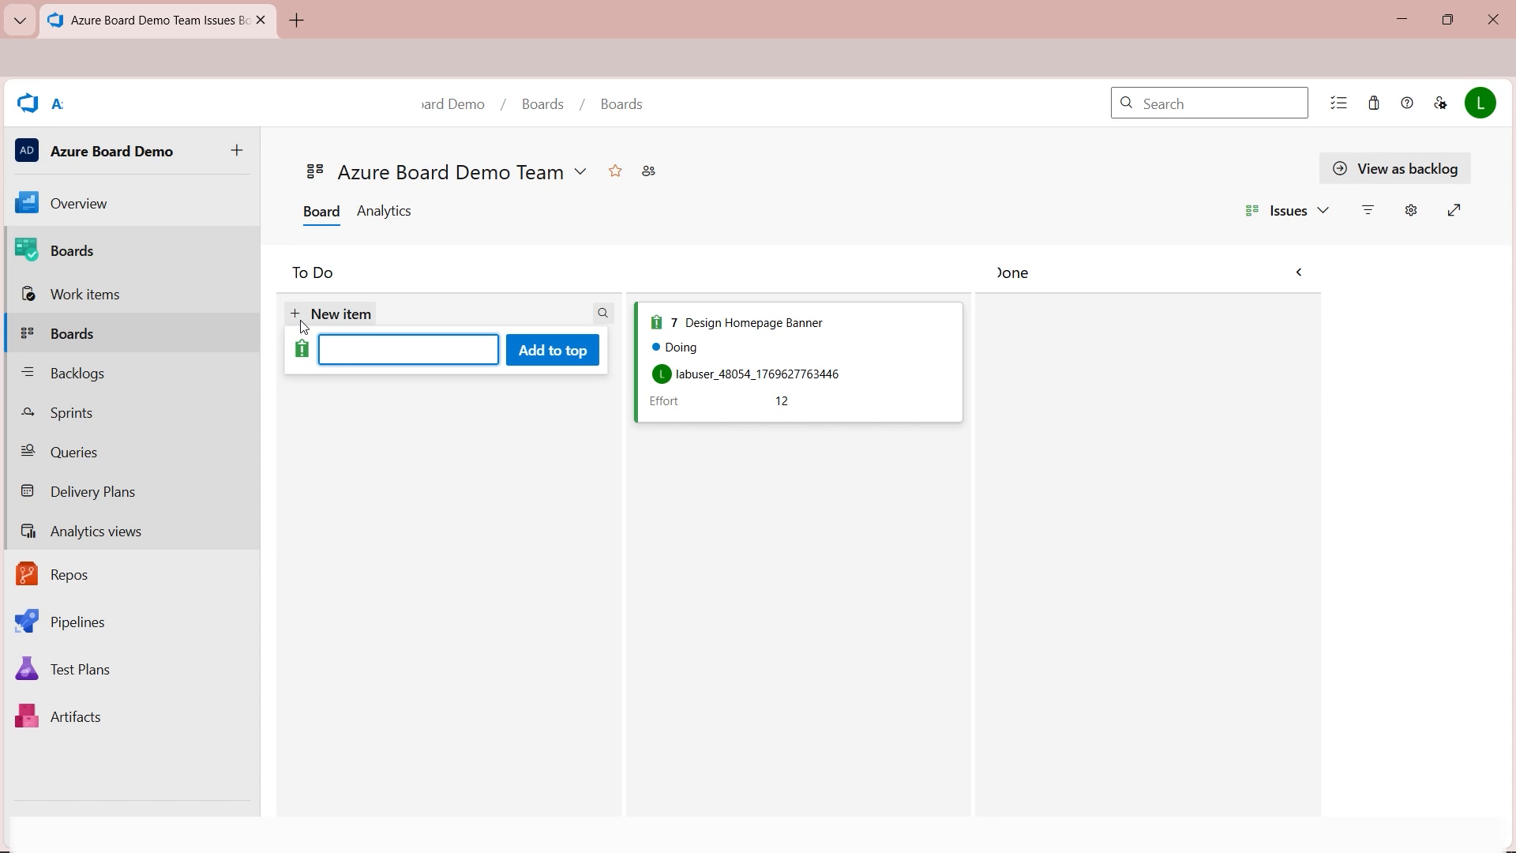
text(Page)
key(BackSpace)
key(BackSpace)
key(BackSpace)
key(BackSpace)
text(ower BI Dashboard Report)
key(Return)
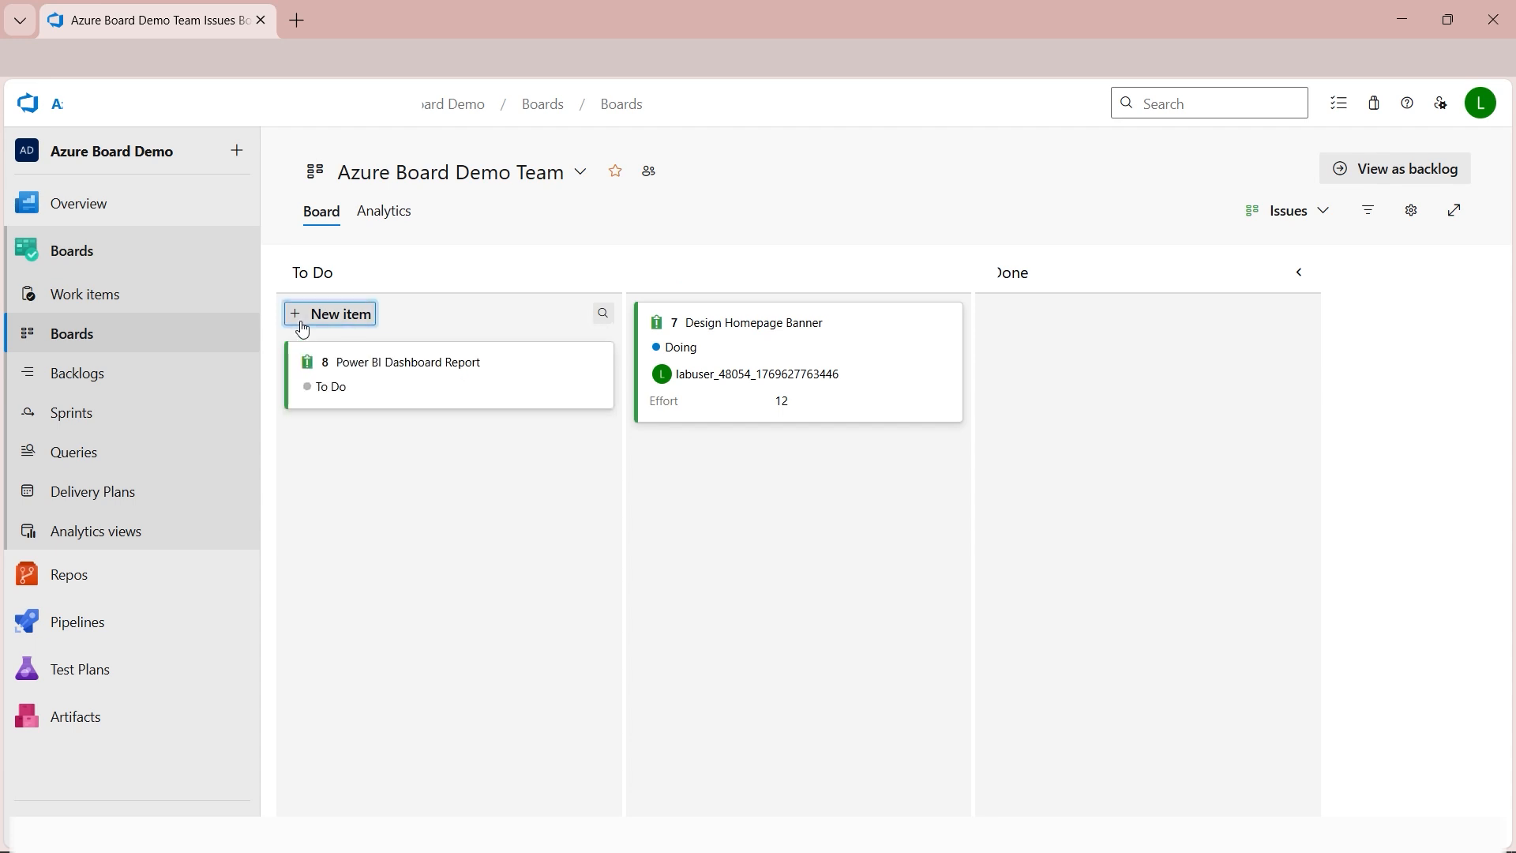
Tag the Power BI Dashboard Report issue with UI and Frontend, then save and close it.
click(404, 361)
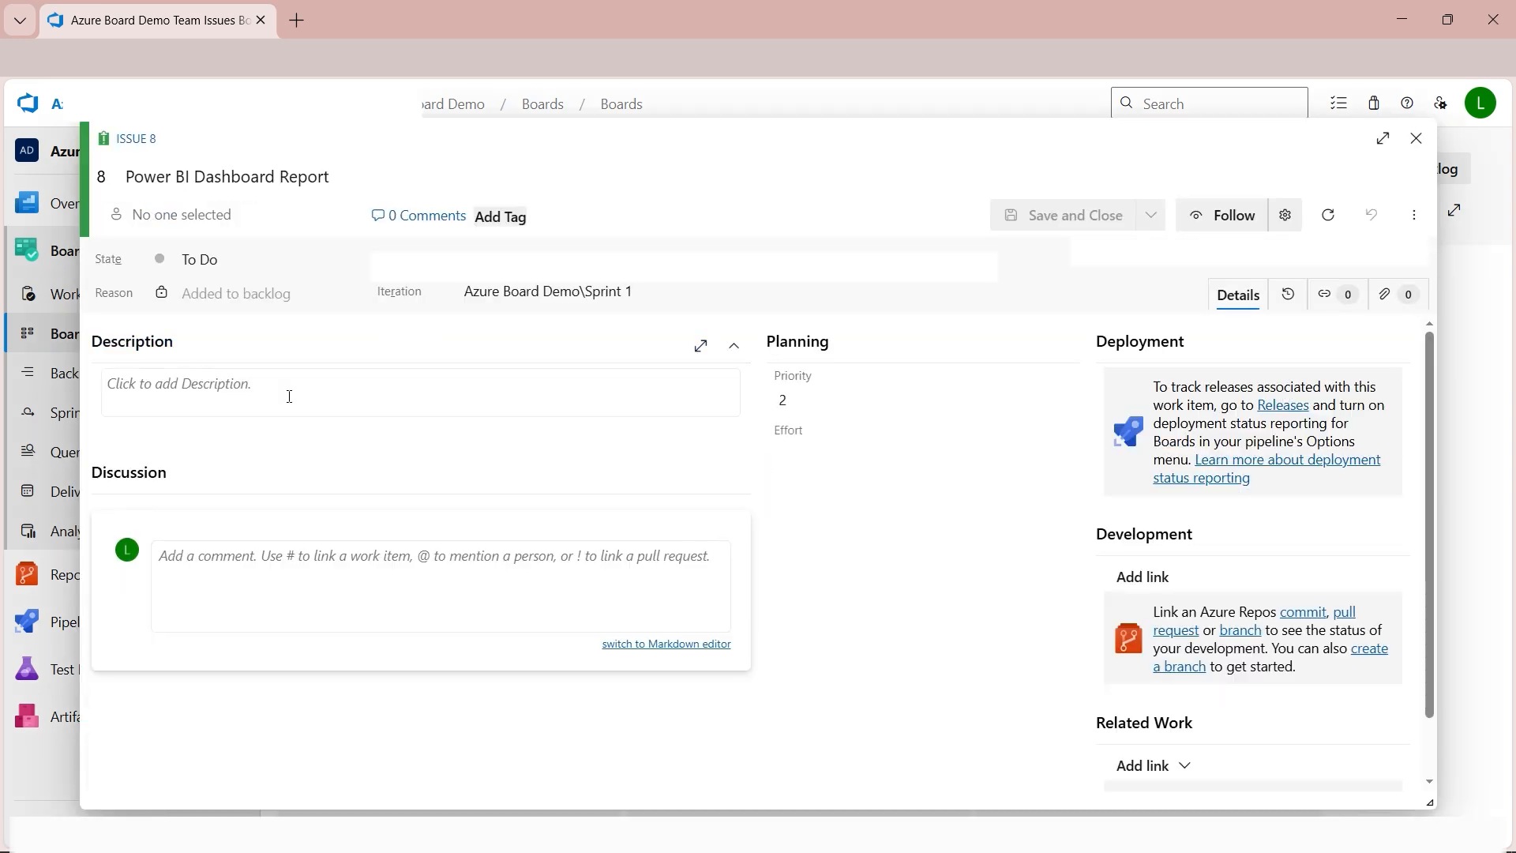
click(502, 218)
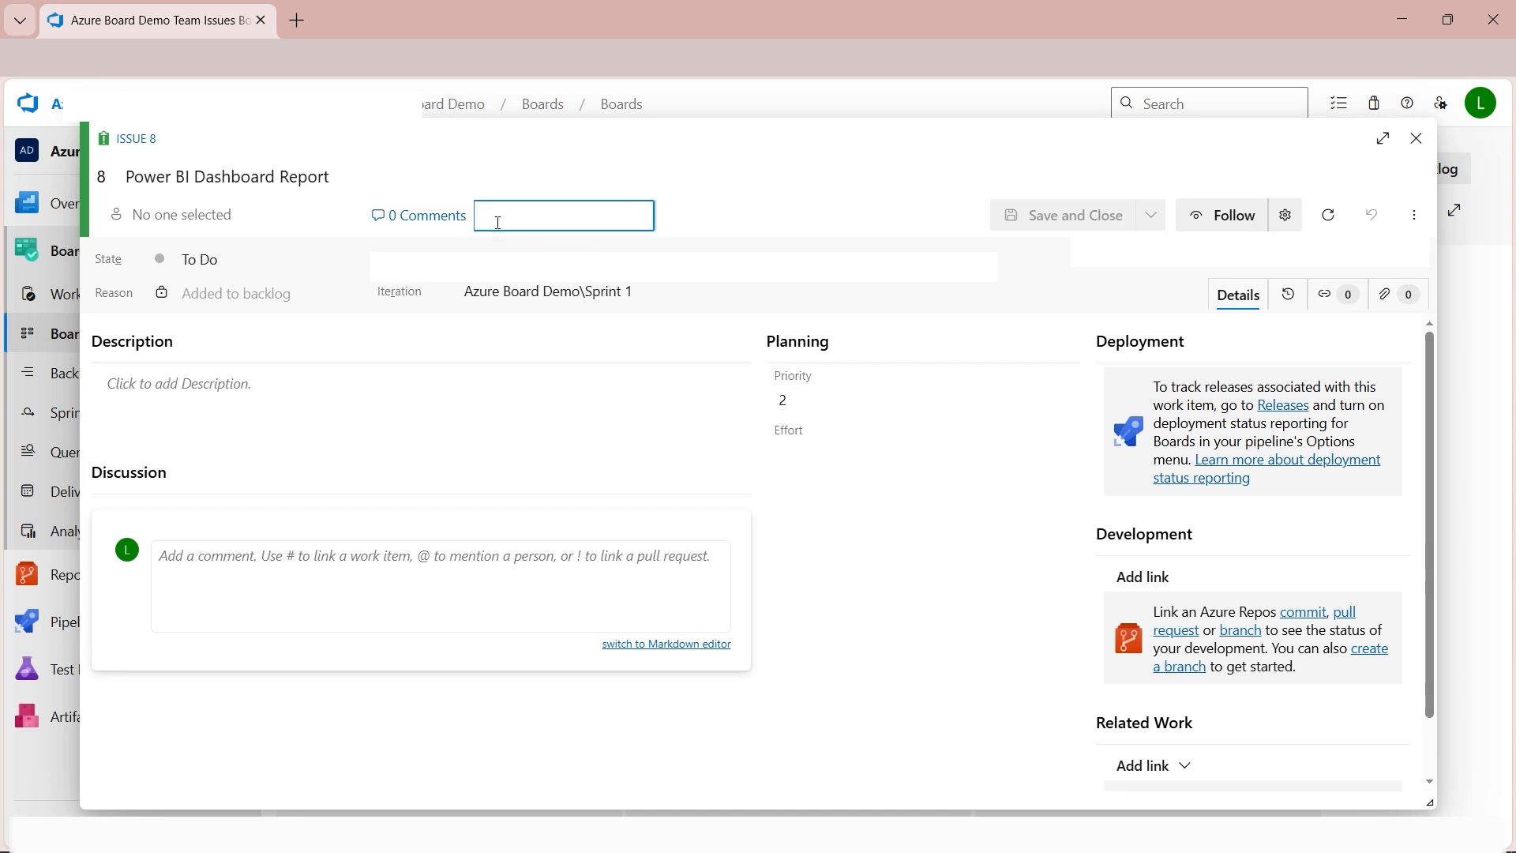
text(UI)
key(Return)
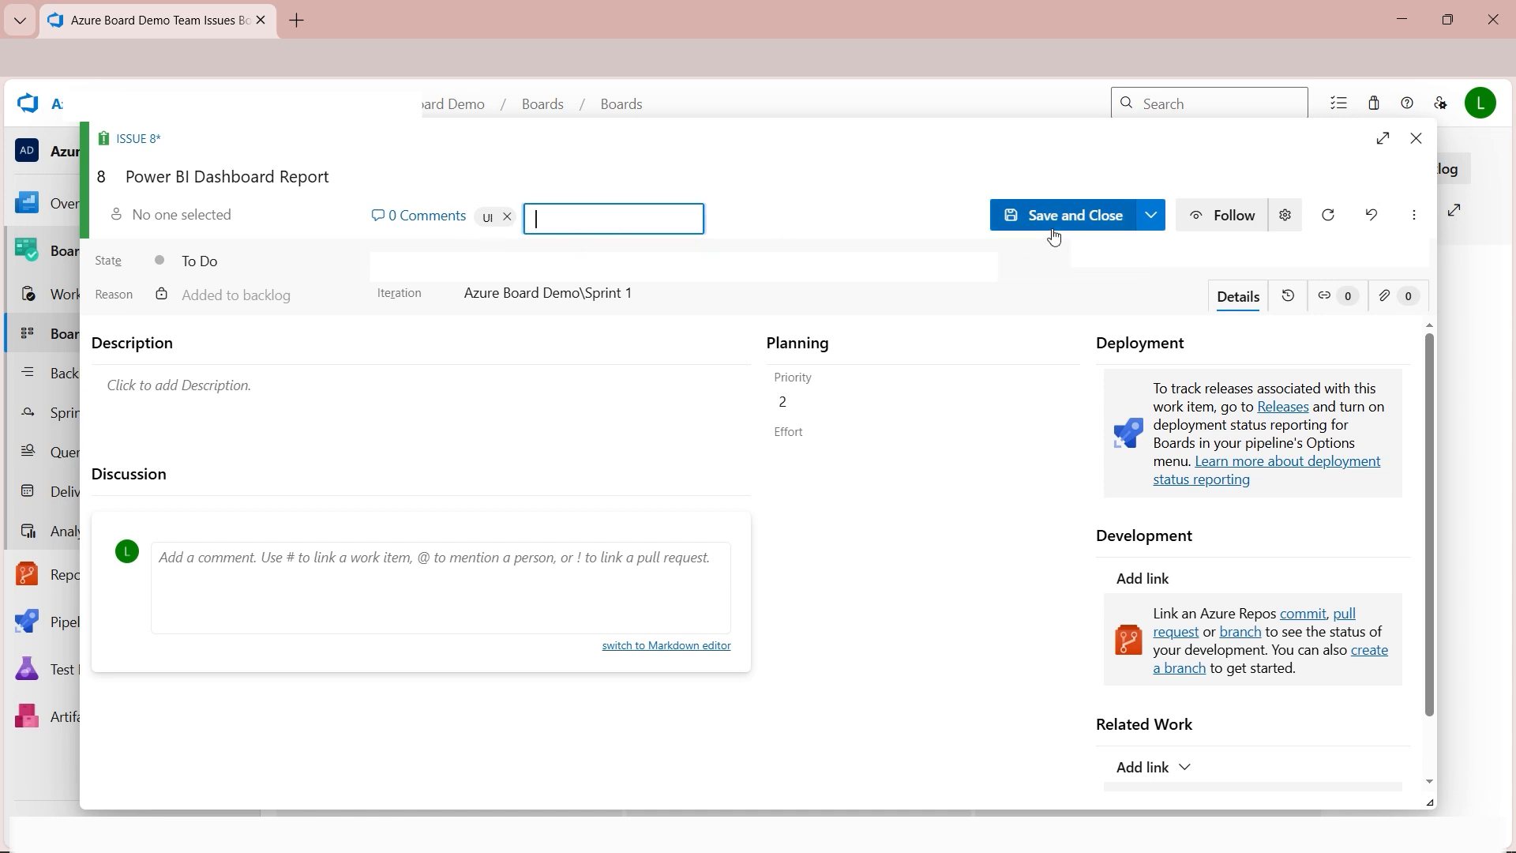
text(Frontend)
key(Return)
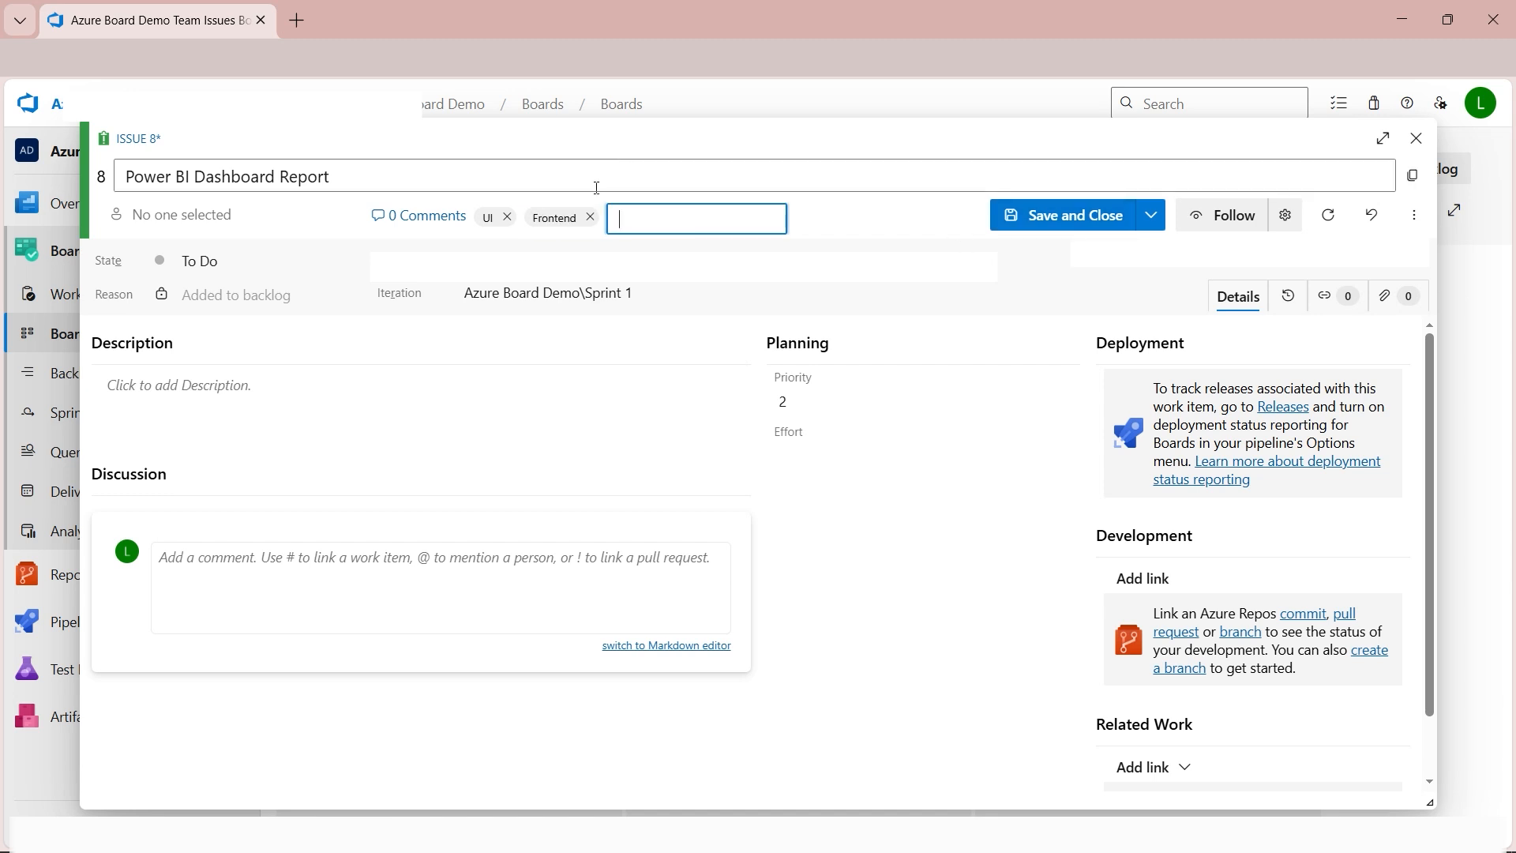
click(1049, 216)
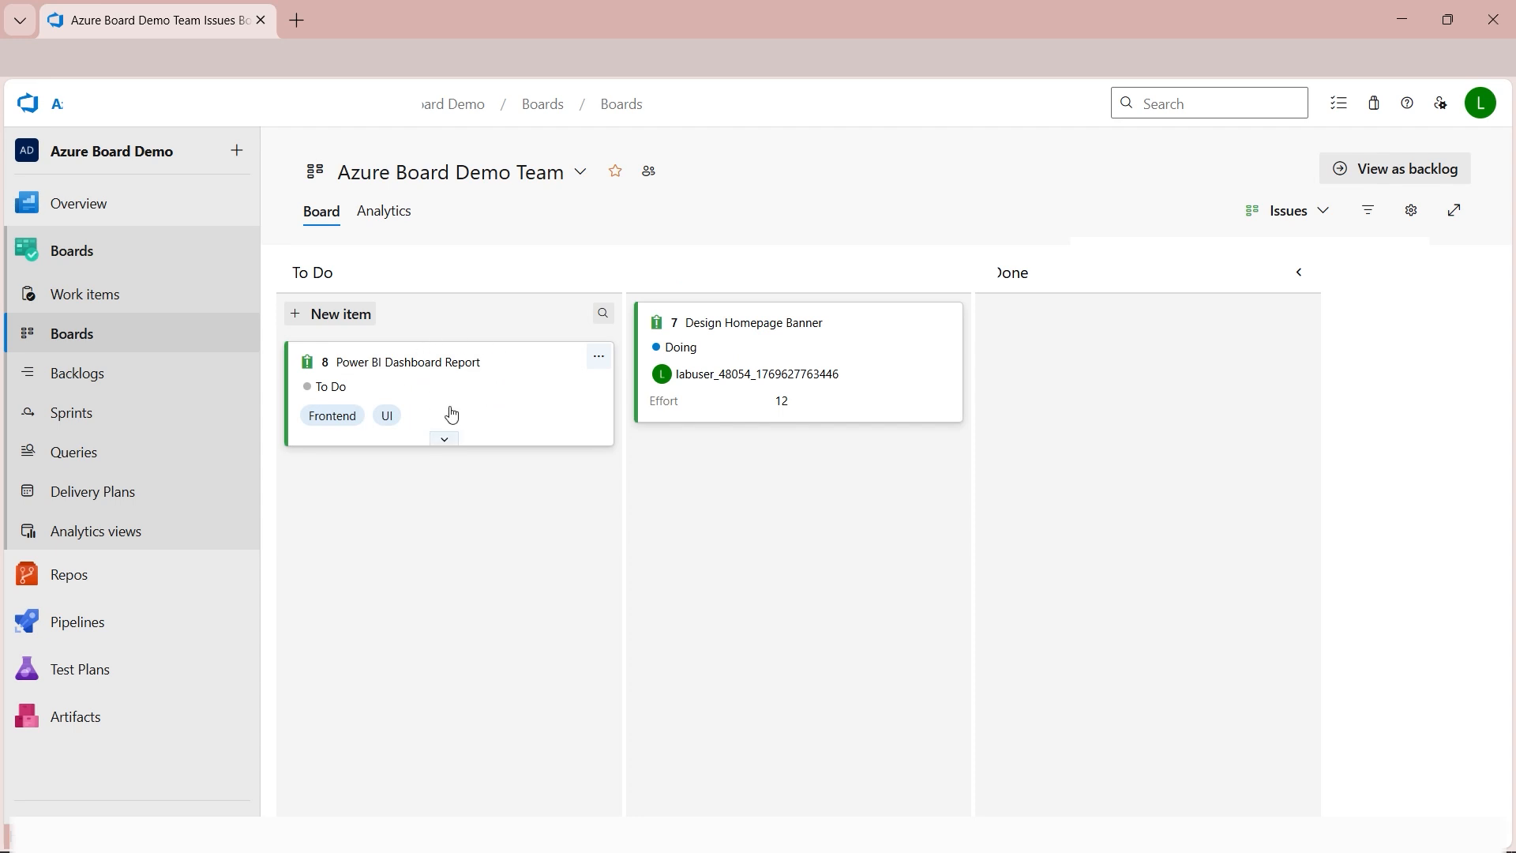
Start a link from the Design Homepage Banner issue to an existing work item, with Related as the link type.
click(744, 325)
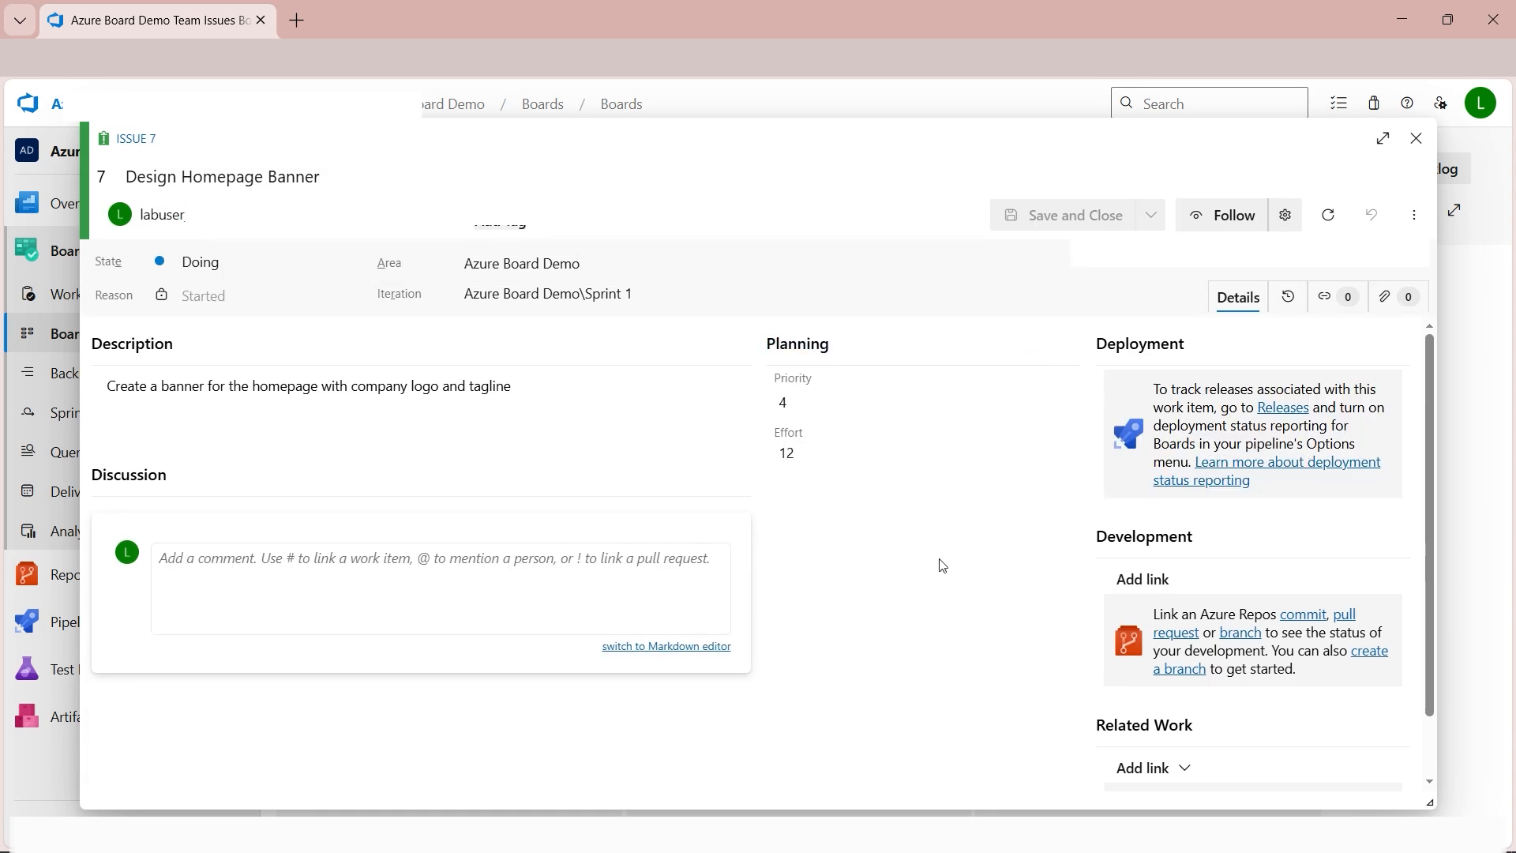
scroll(916, 556, down, 2)
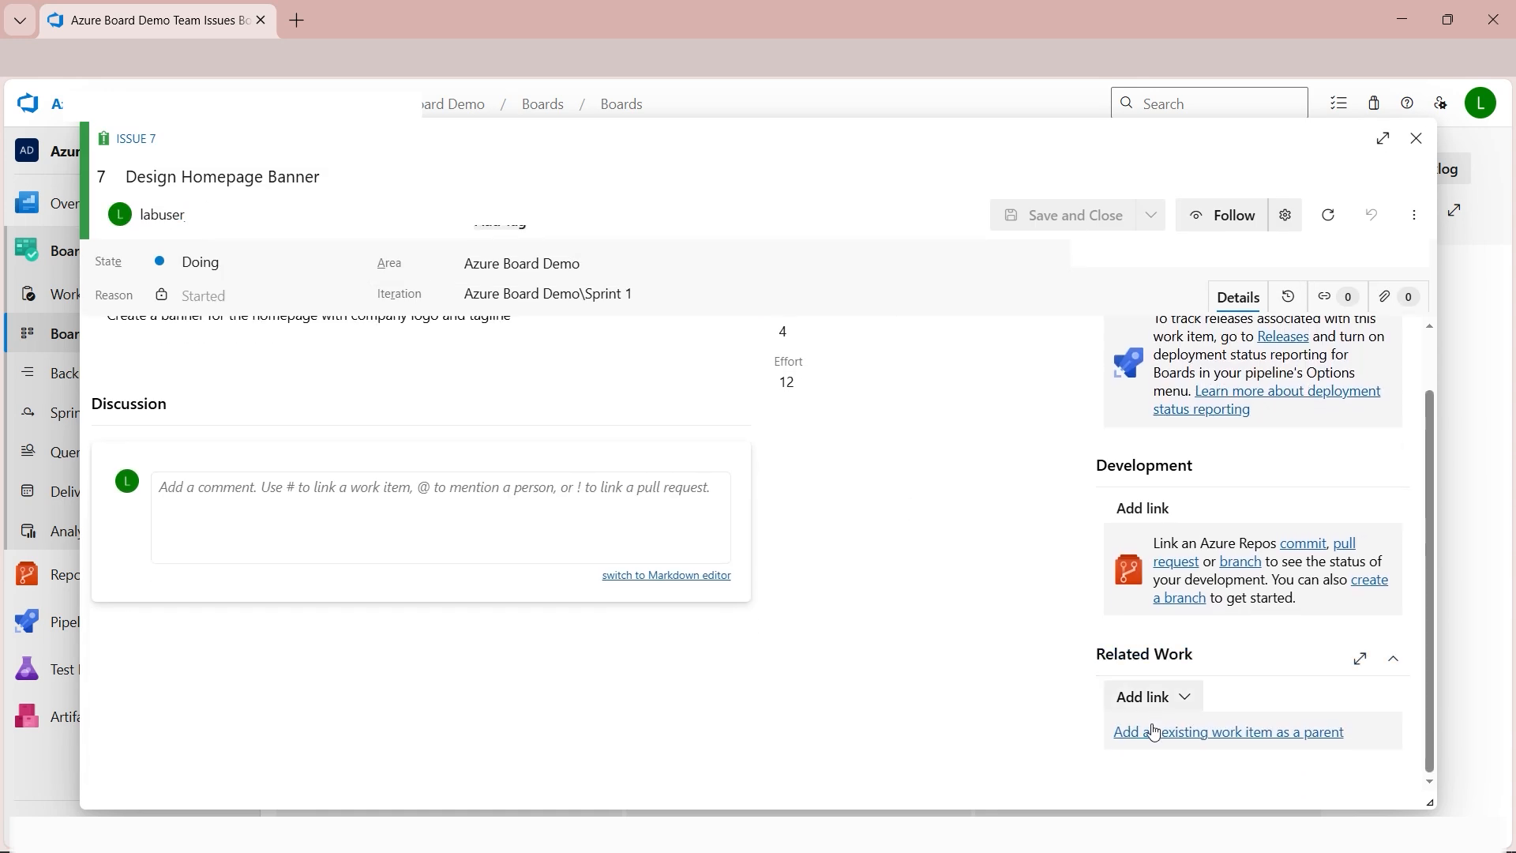
click(1186, 698)
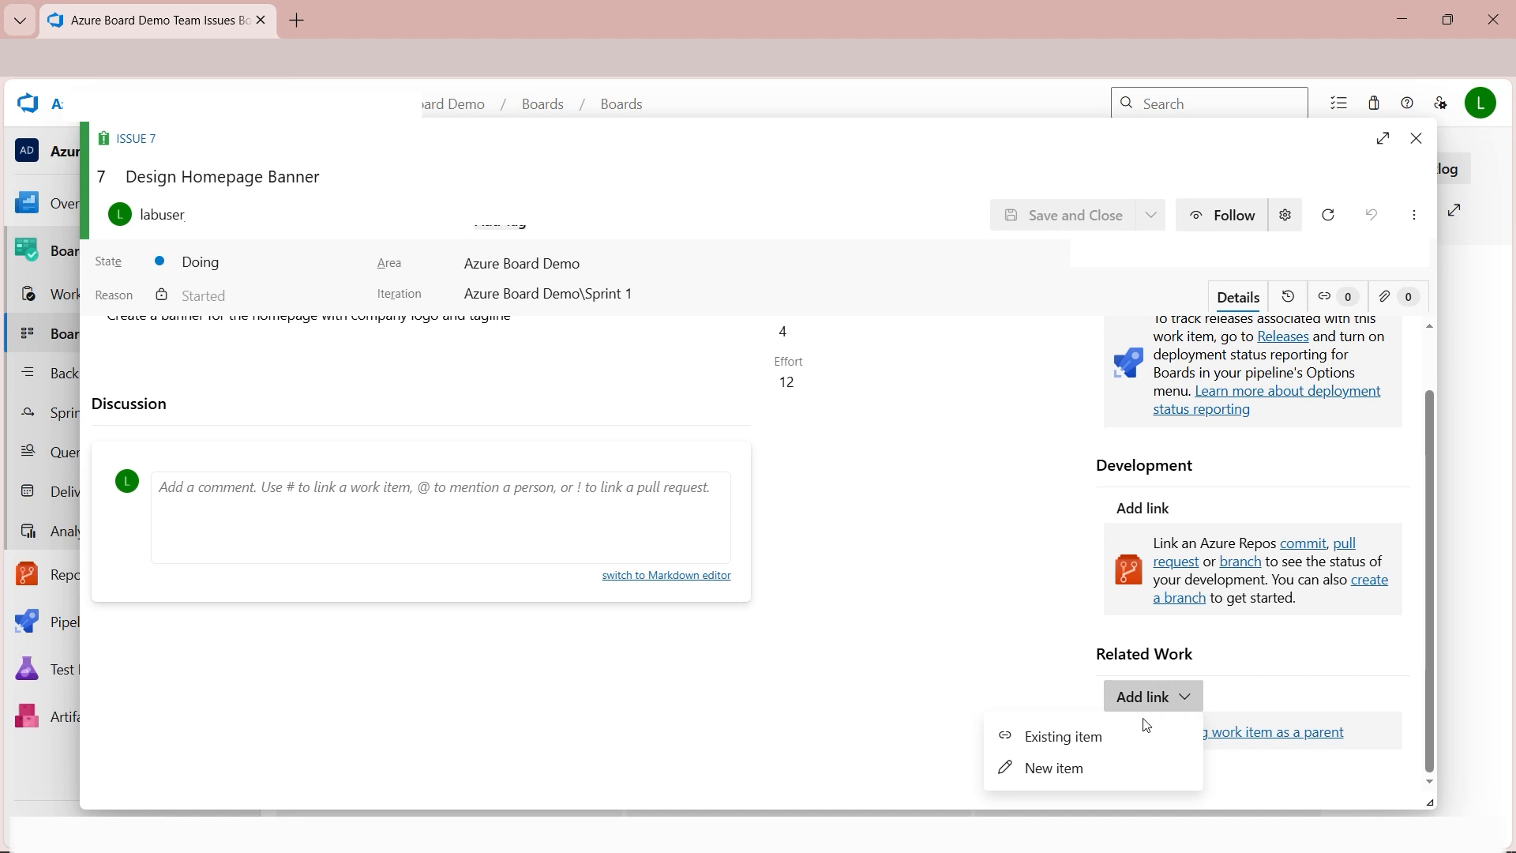
click(1122, 742)
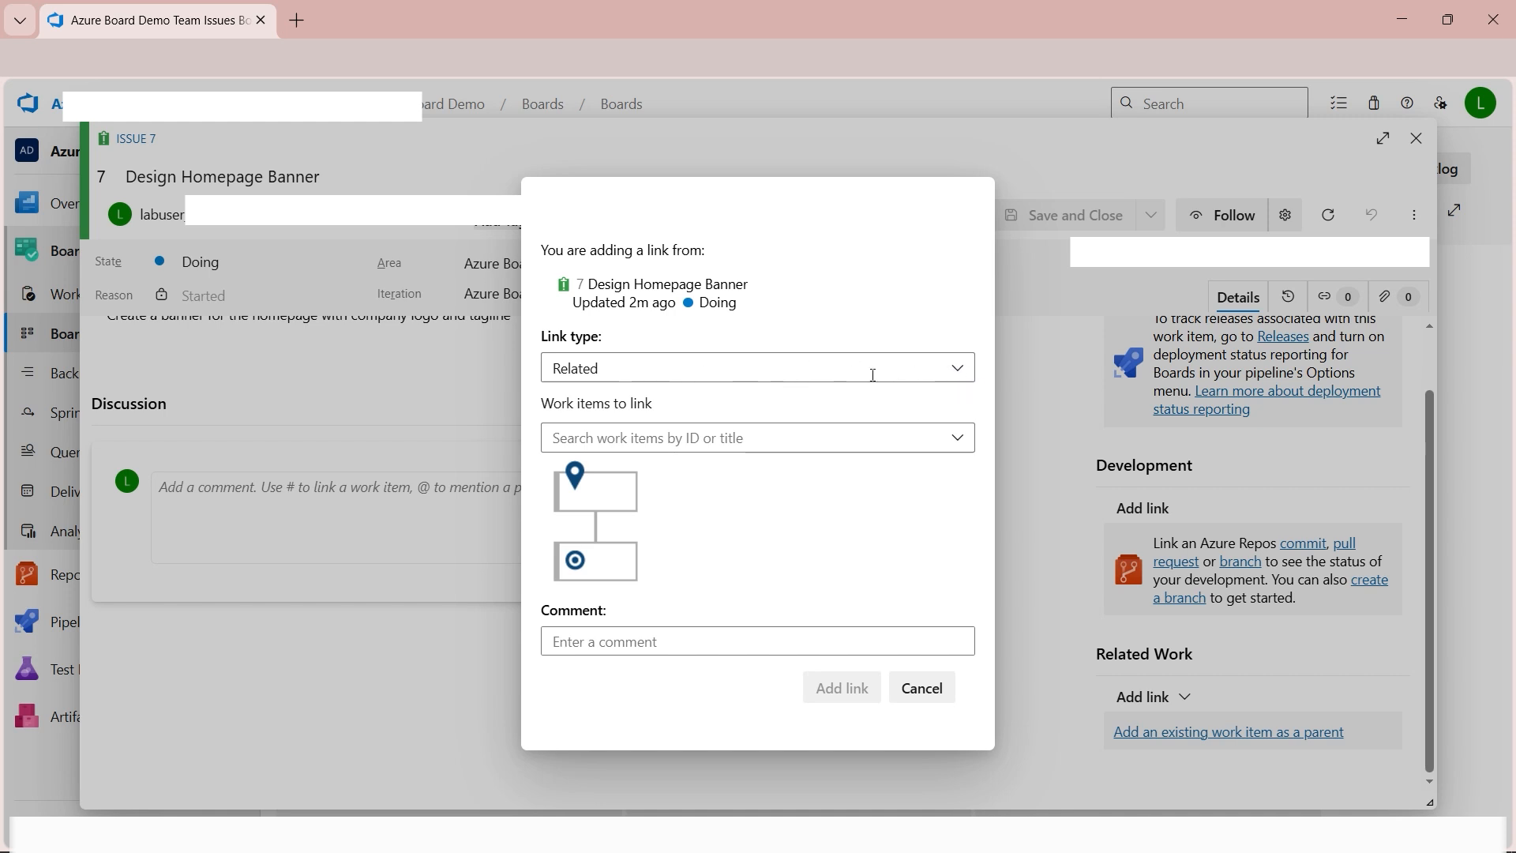
click(965, 379)
drag(965, 462, 967, 595)
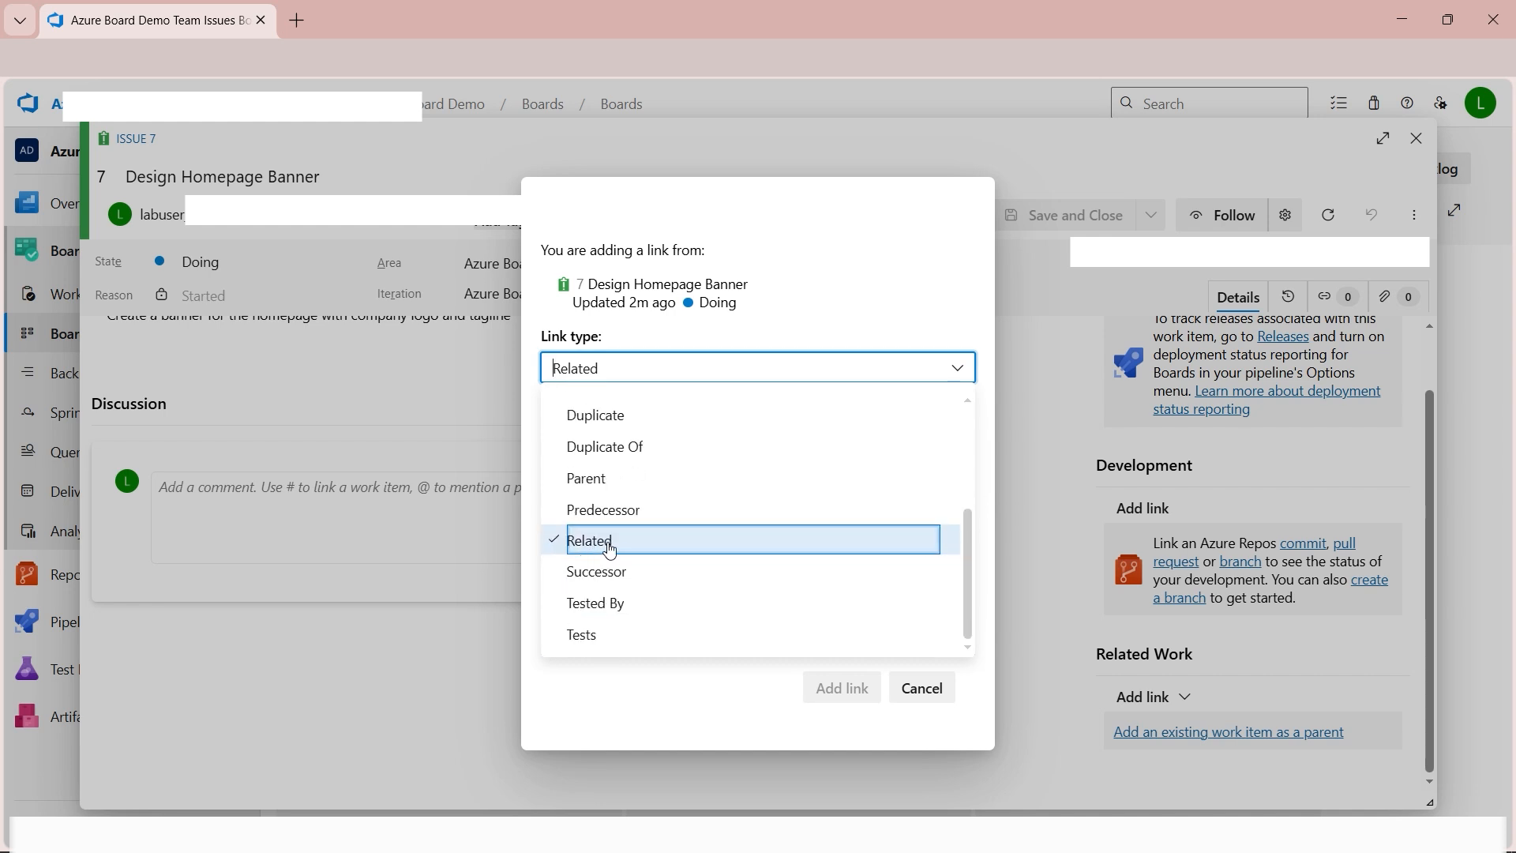
click(491, 630)
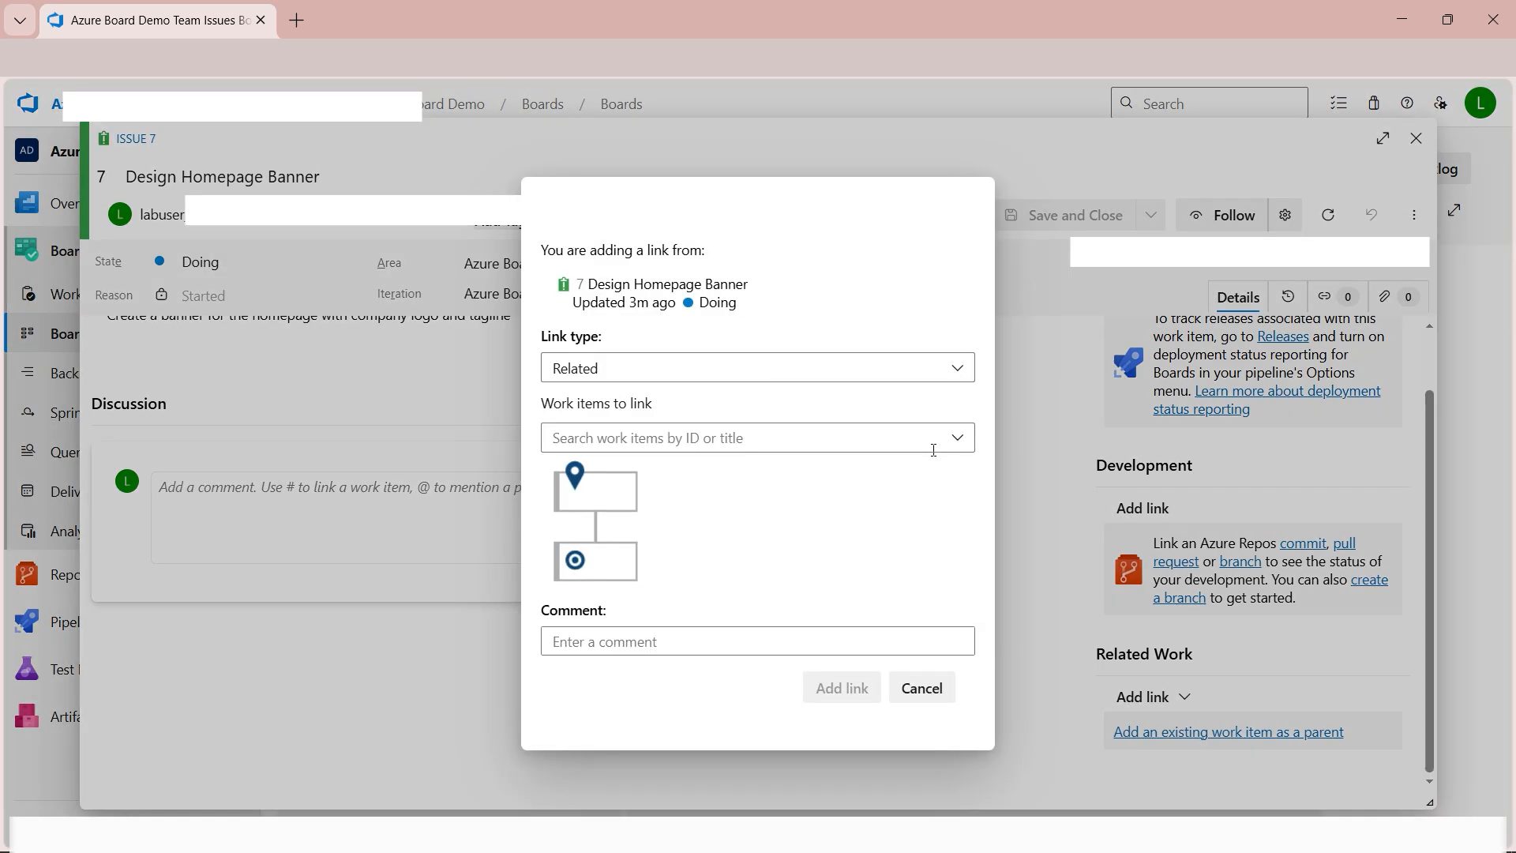
Link the Power BI Dashboard Report issue as the related work item, then save and close the issue.
click(953, 437)
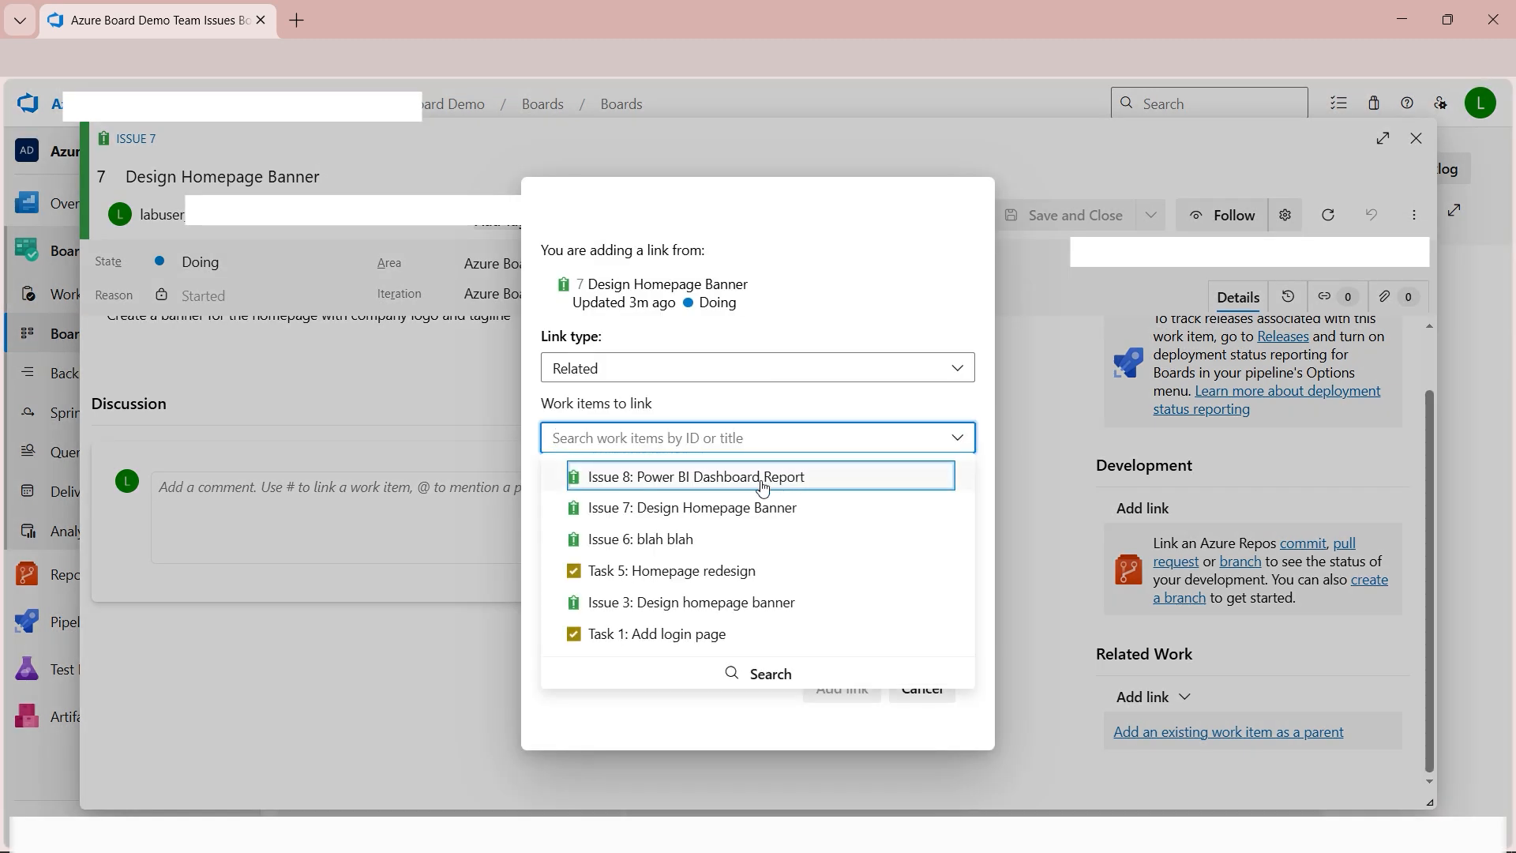
click(715, 482)
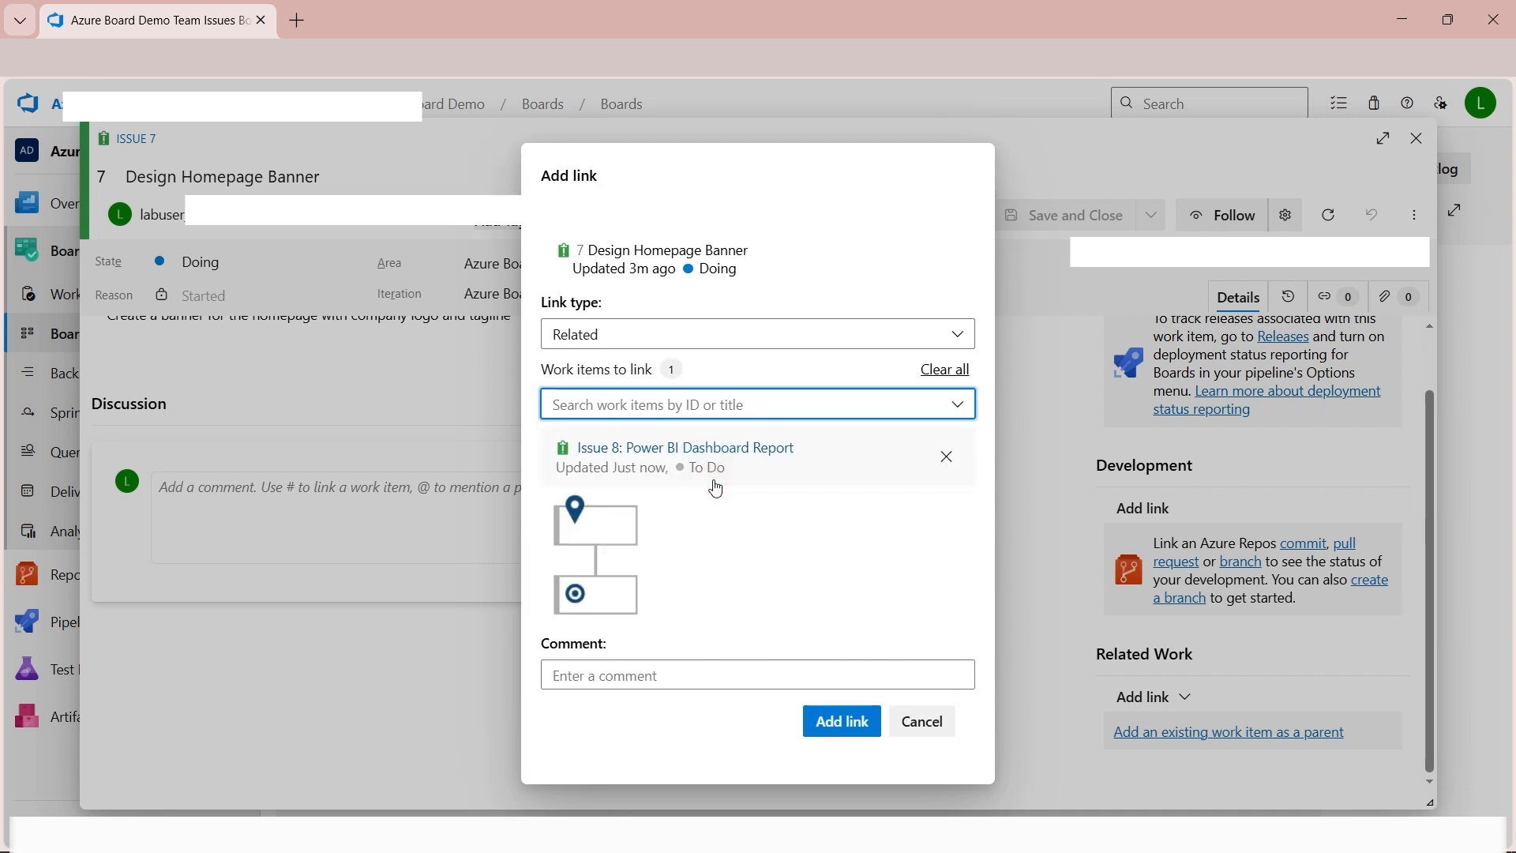
click(856, 727)
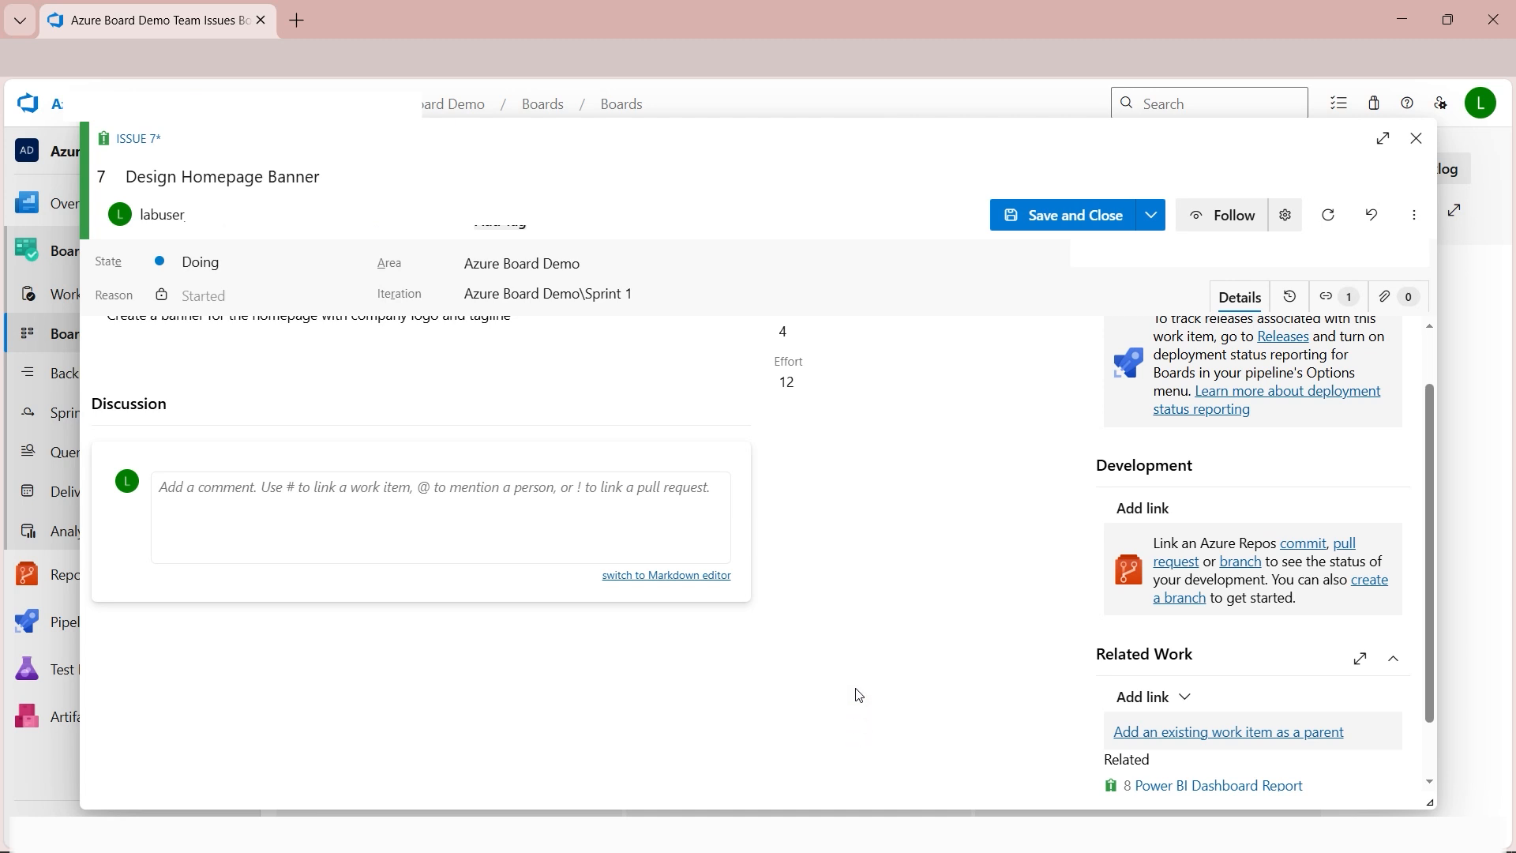
click(1040, 228)
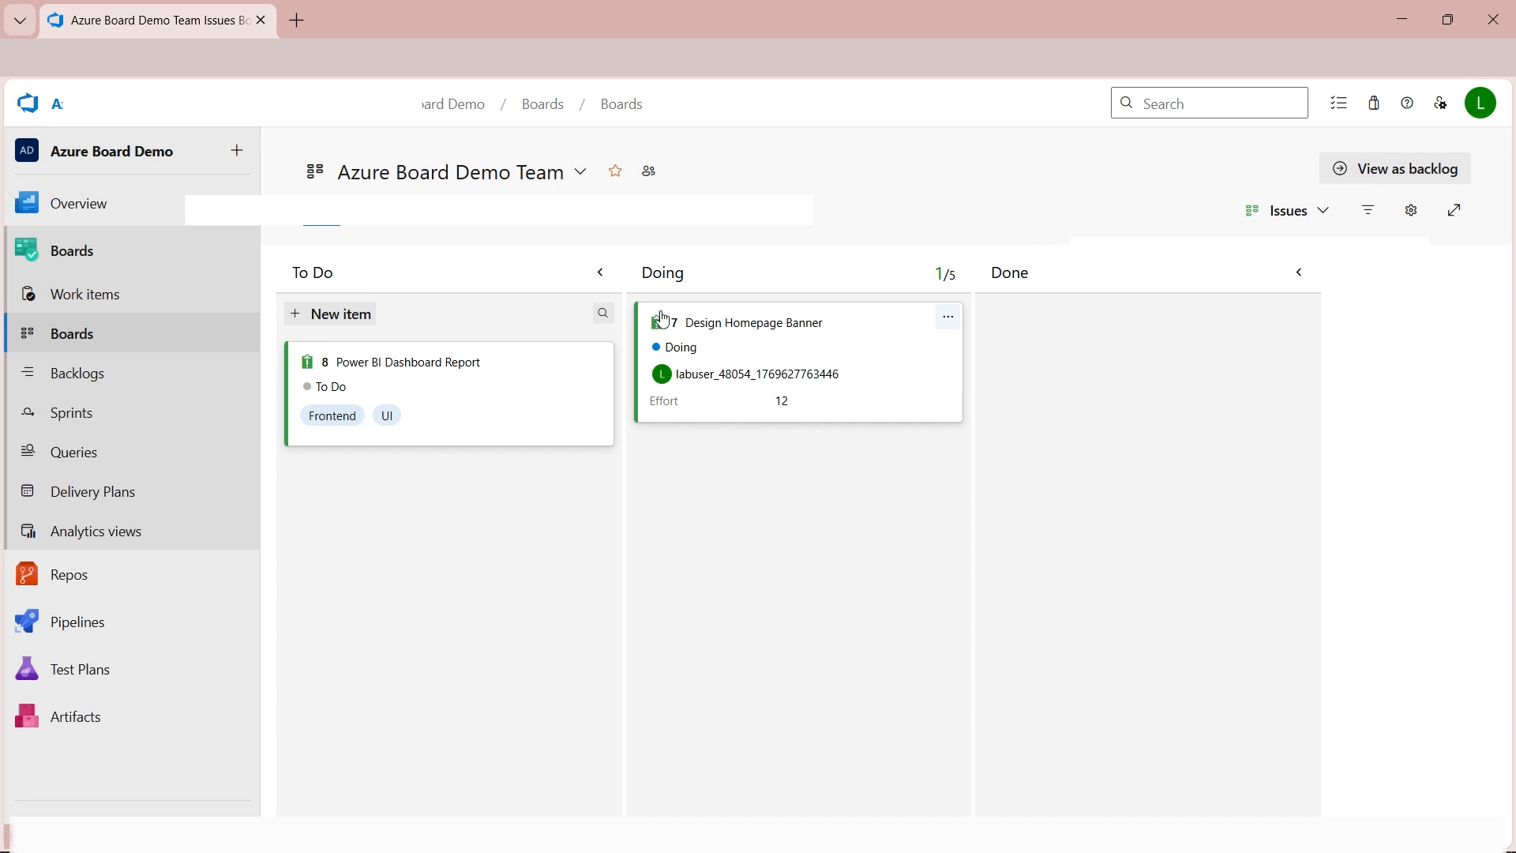
Check the related work on the Design Homepage Banner issue, then view the team backlog and return to the board.
click(750, 324)
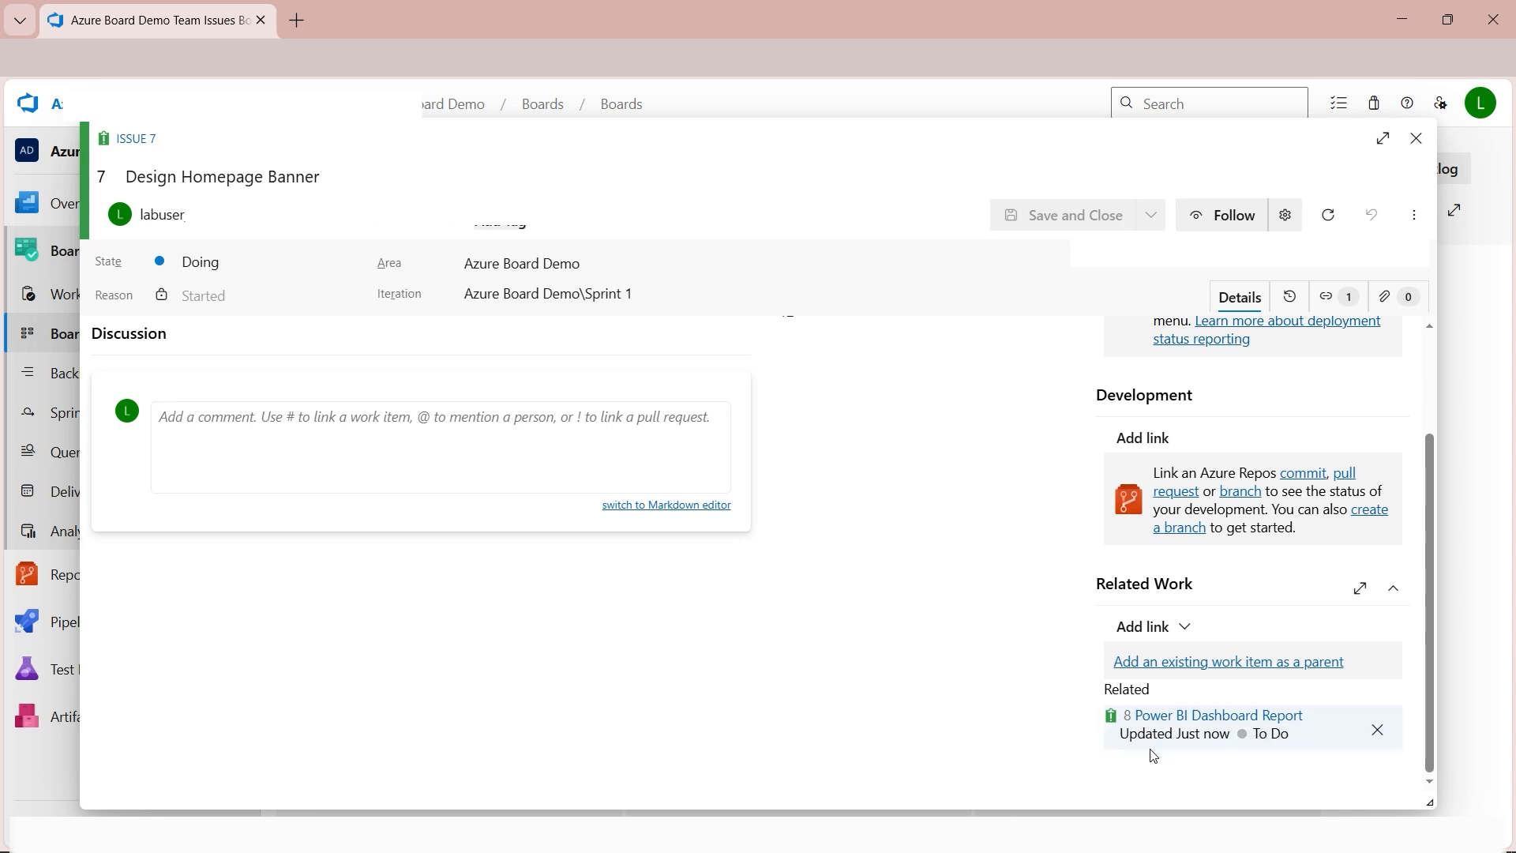
click(1415, 138)
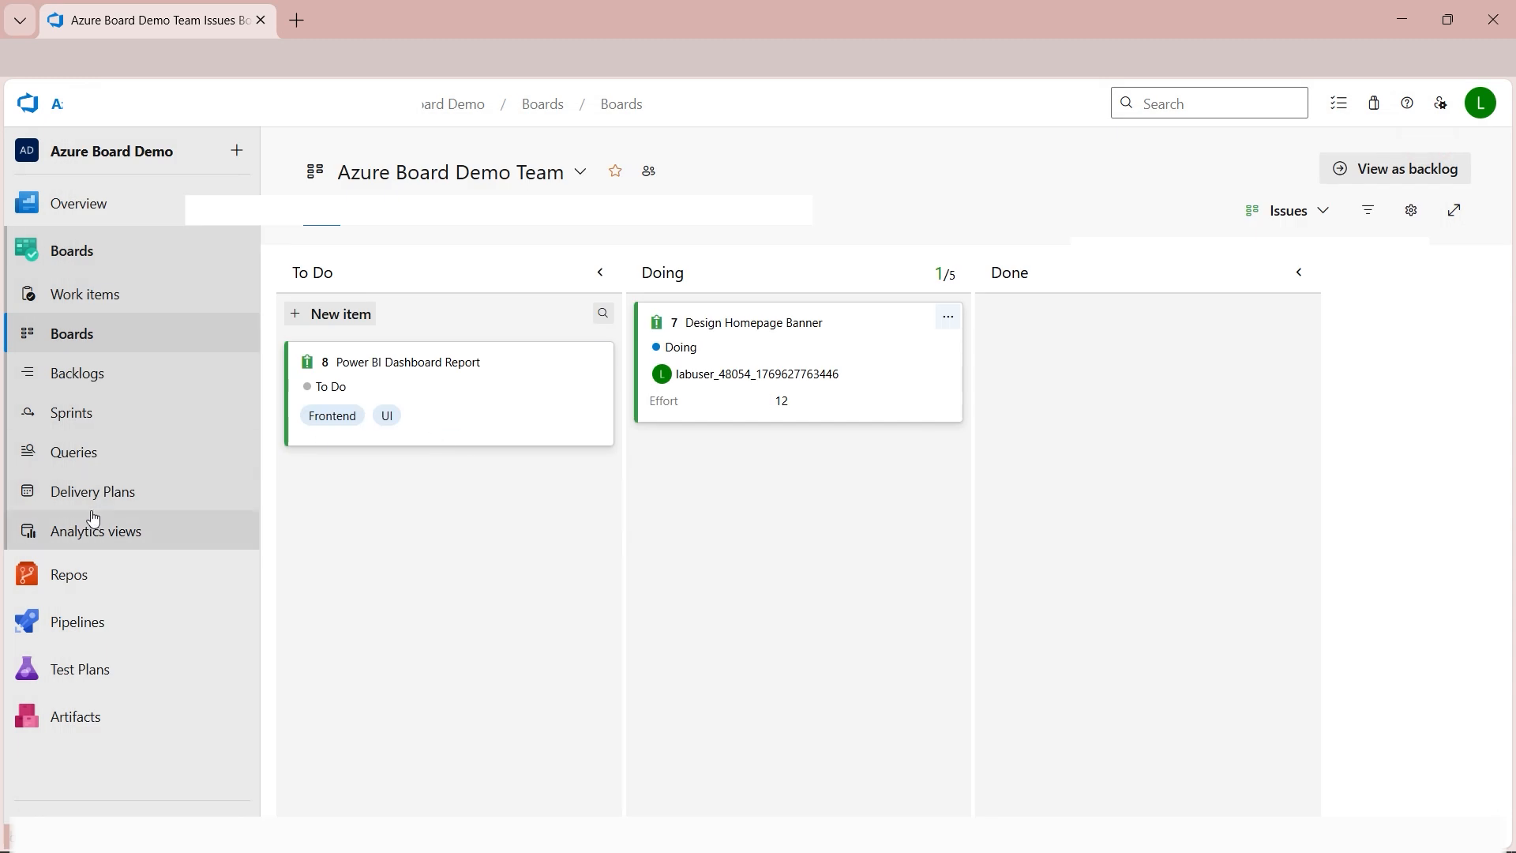
click(111, 379)
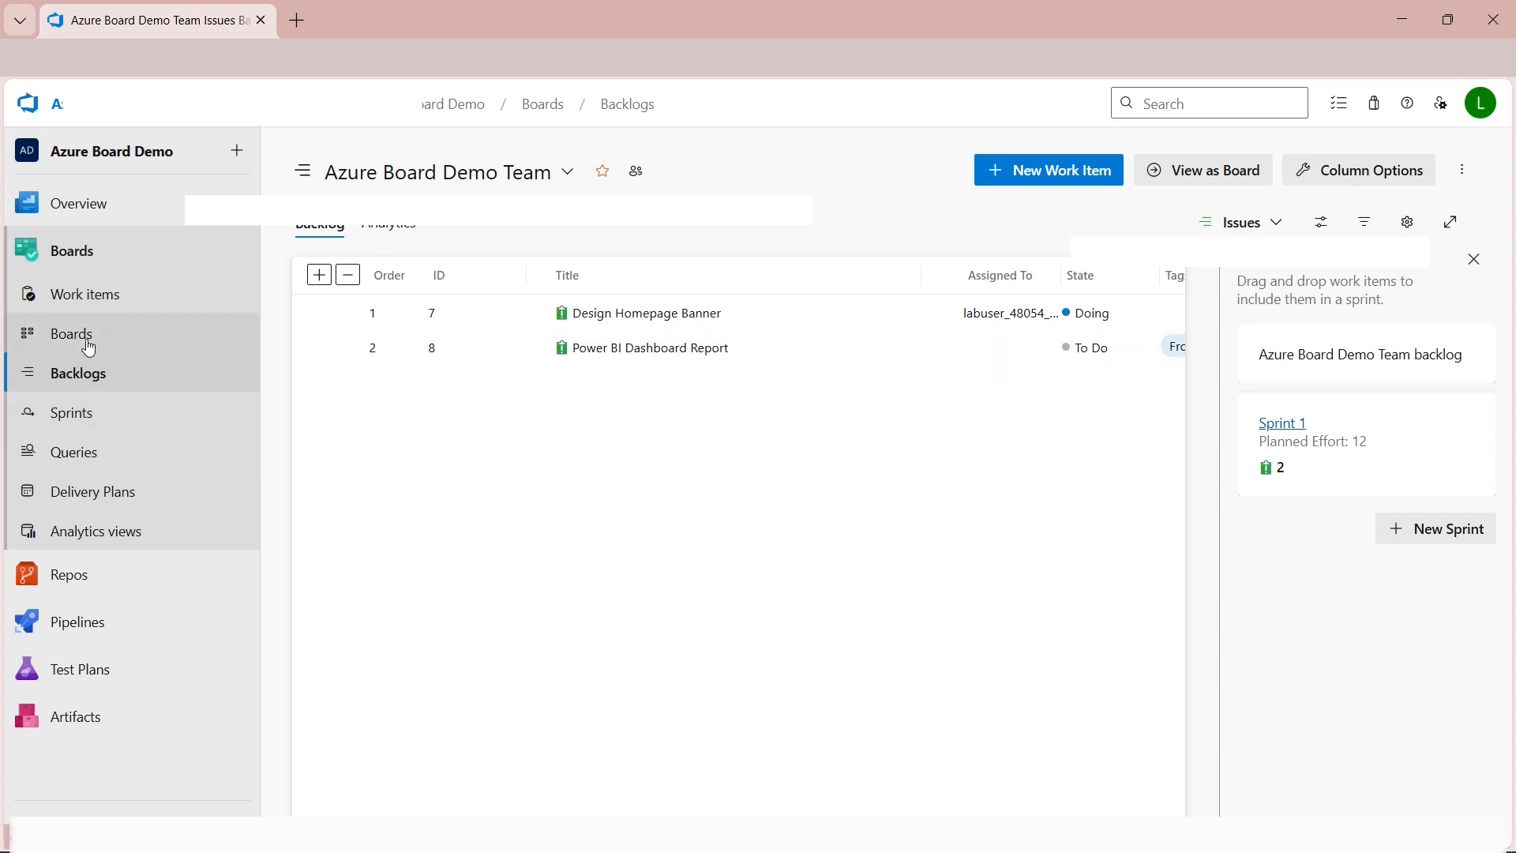
click(1200, 181)
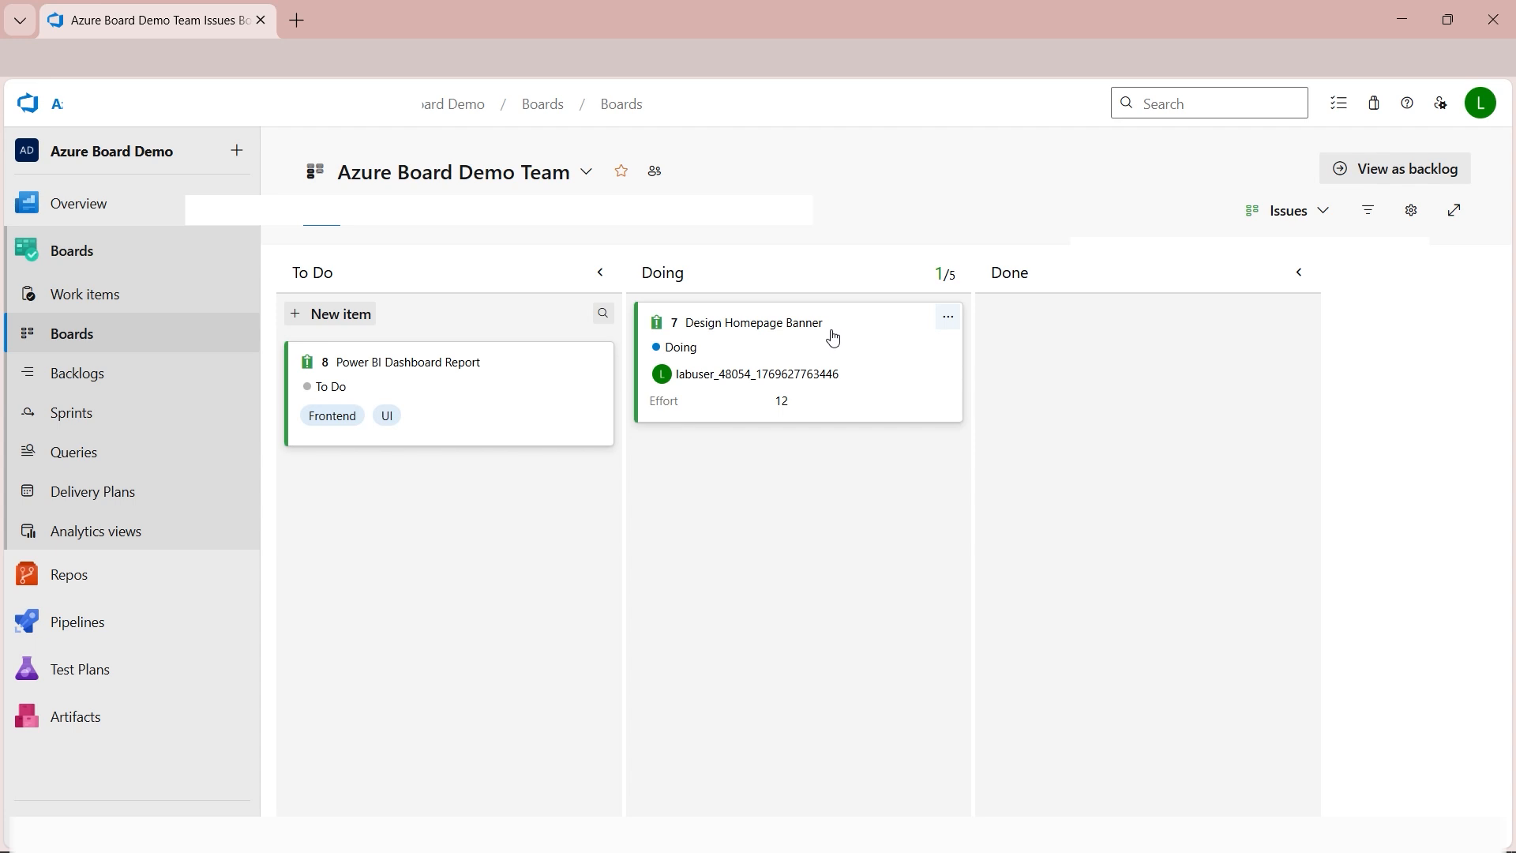
Add a task titled "Home Page redesign" to the Design Homepage Banner card.
click(947, 325)
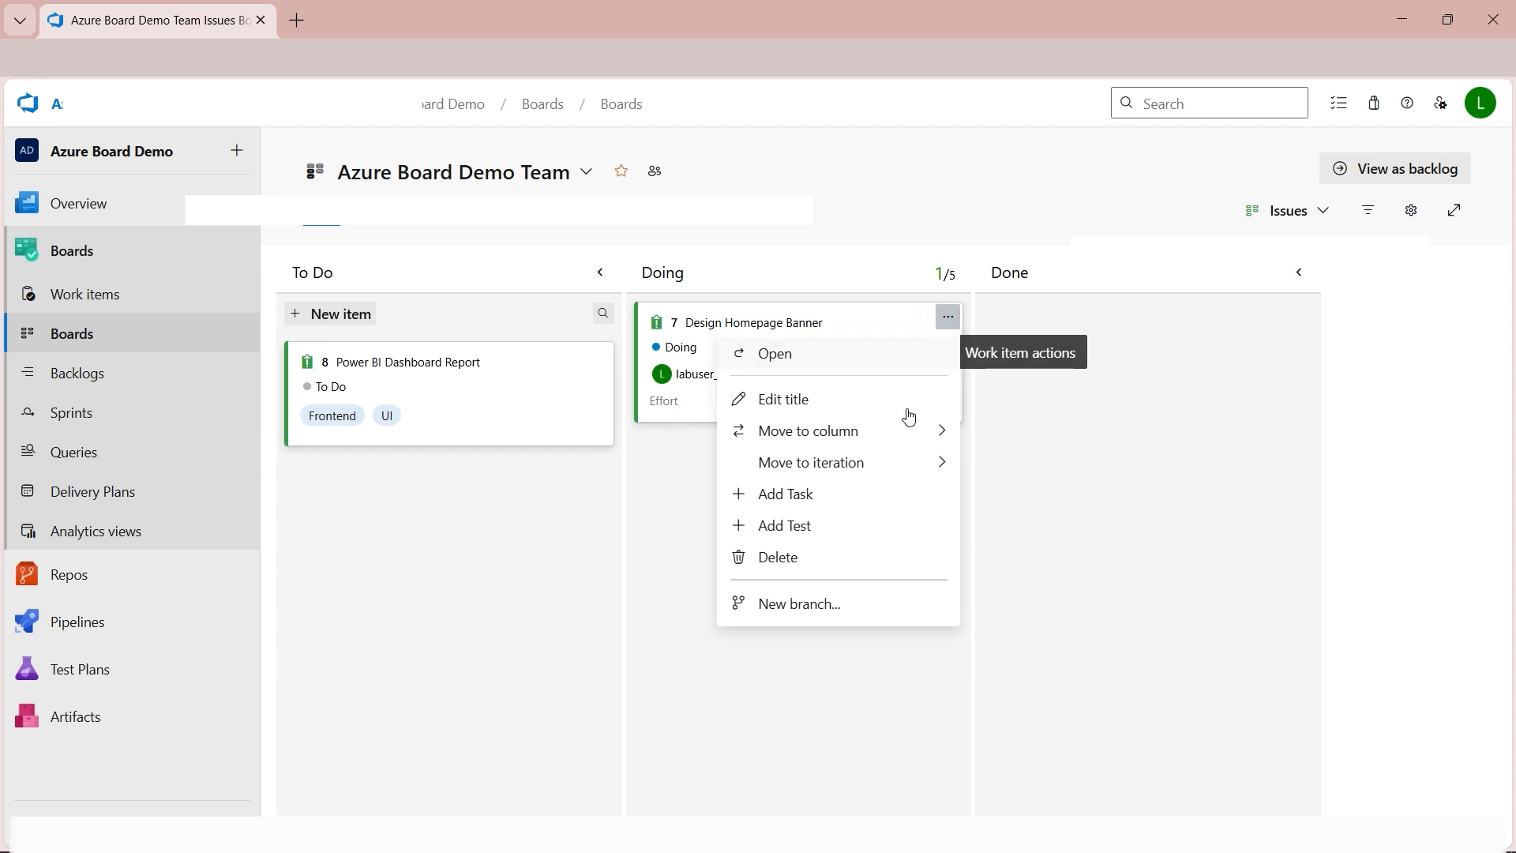
click(864, 502)
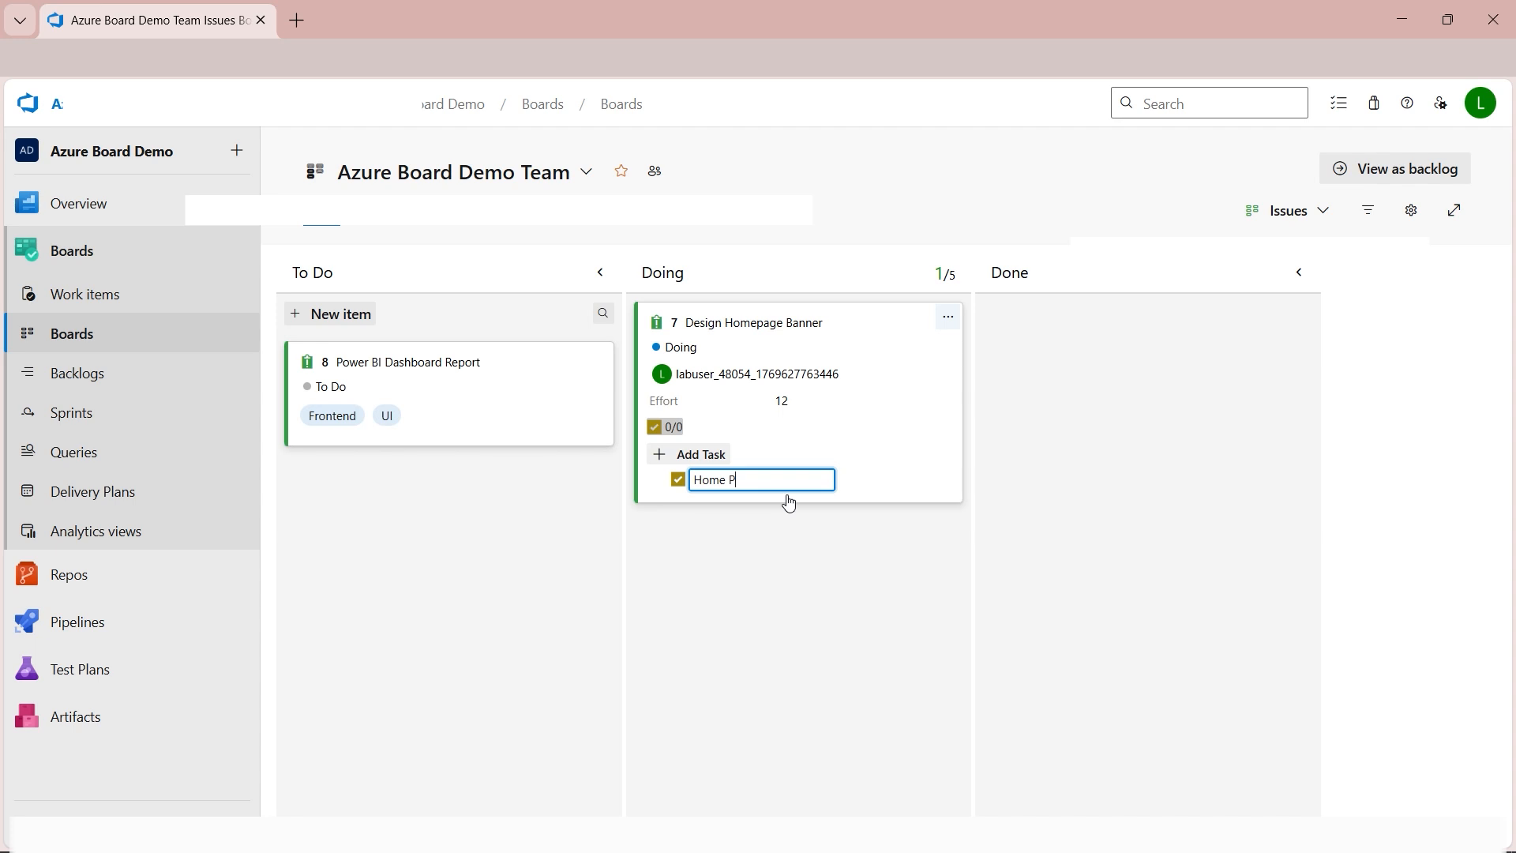
text(Home PAG)
key(BackSpace)
key(BackSpace)
text(age rede)
click(931, 474)
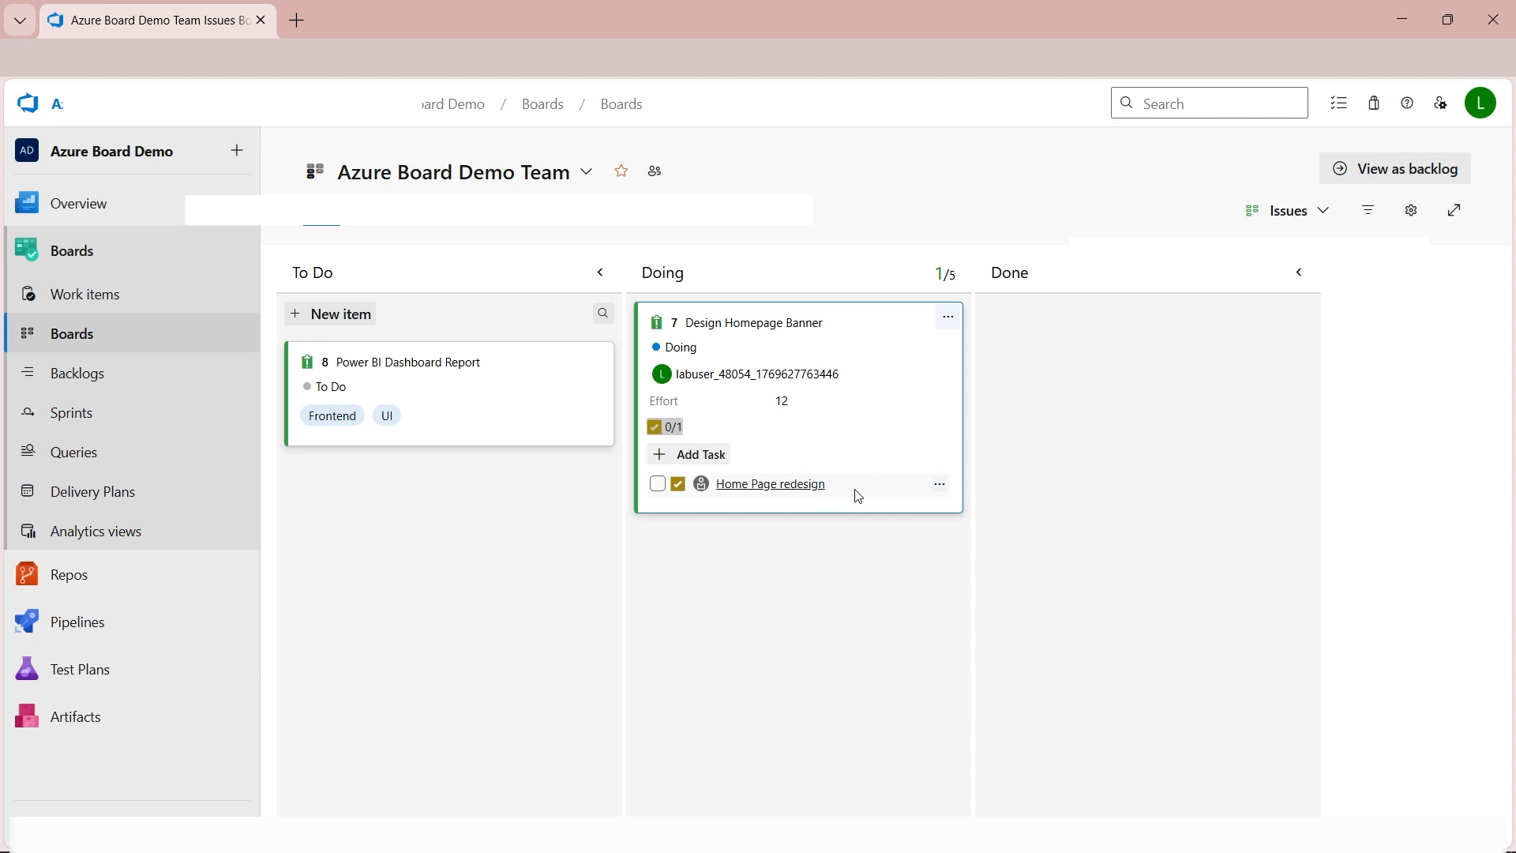
click(710, 463)
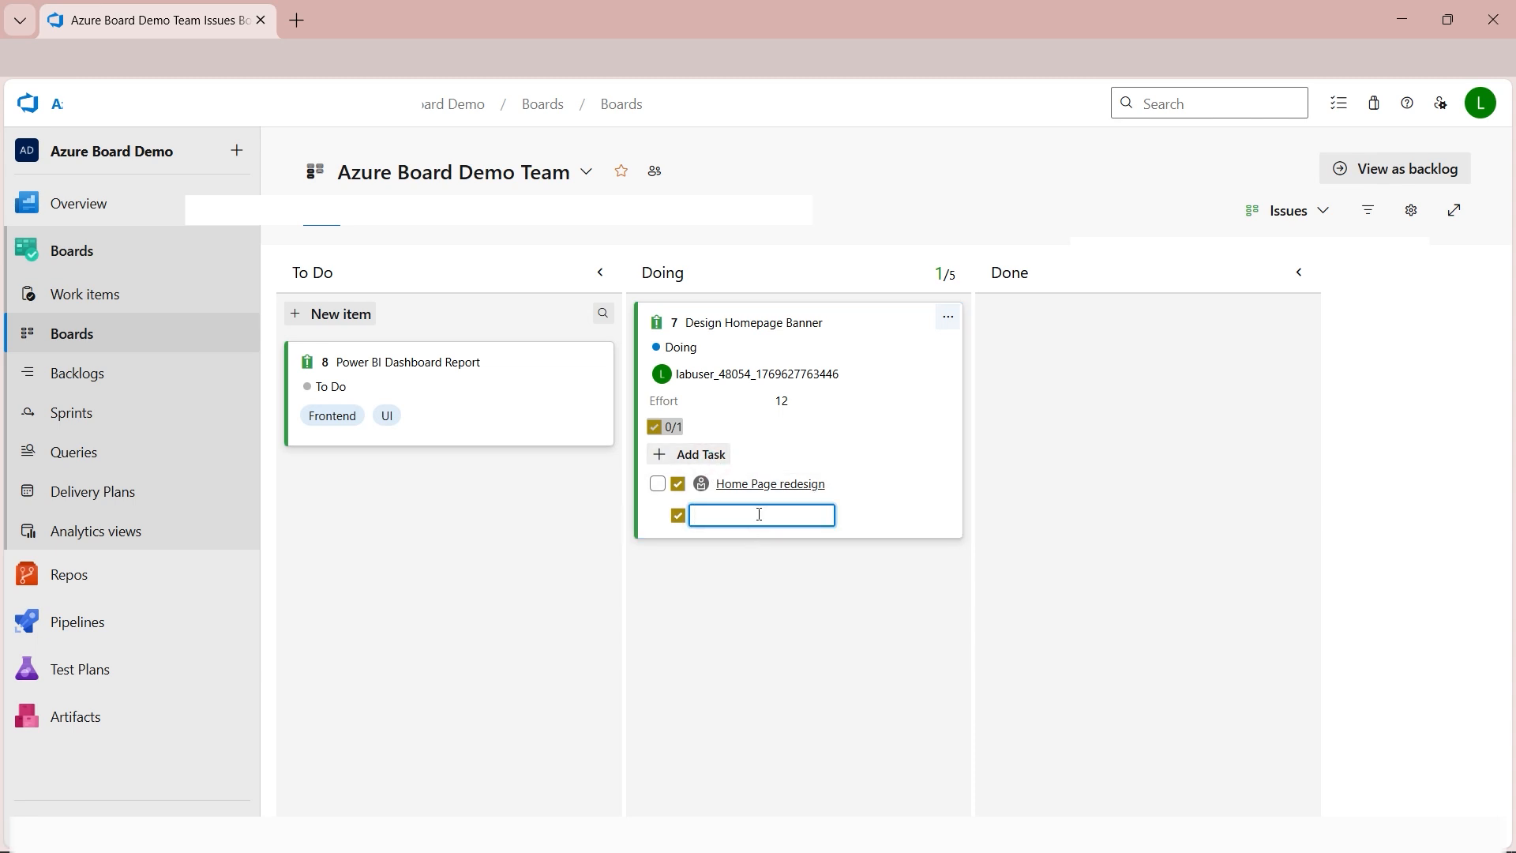
click(660, 513)
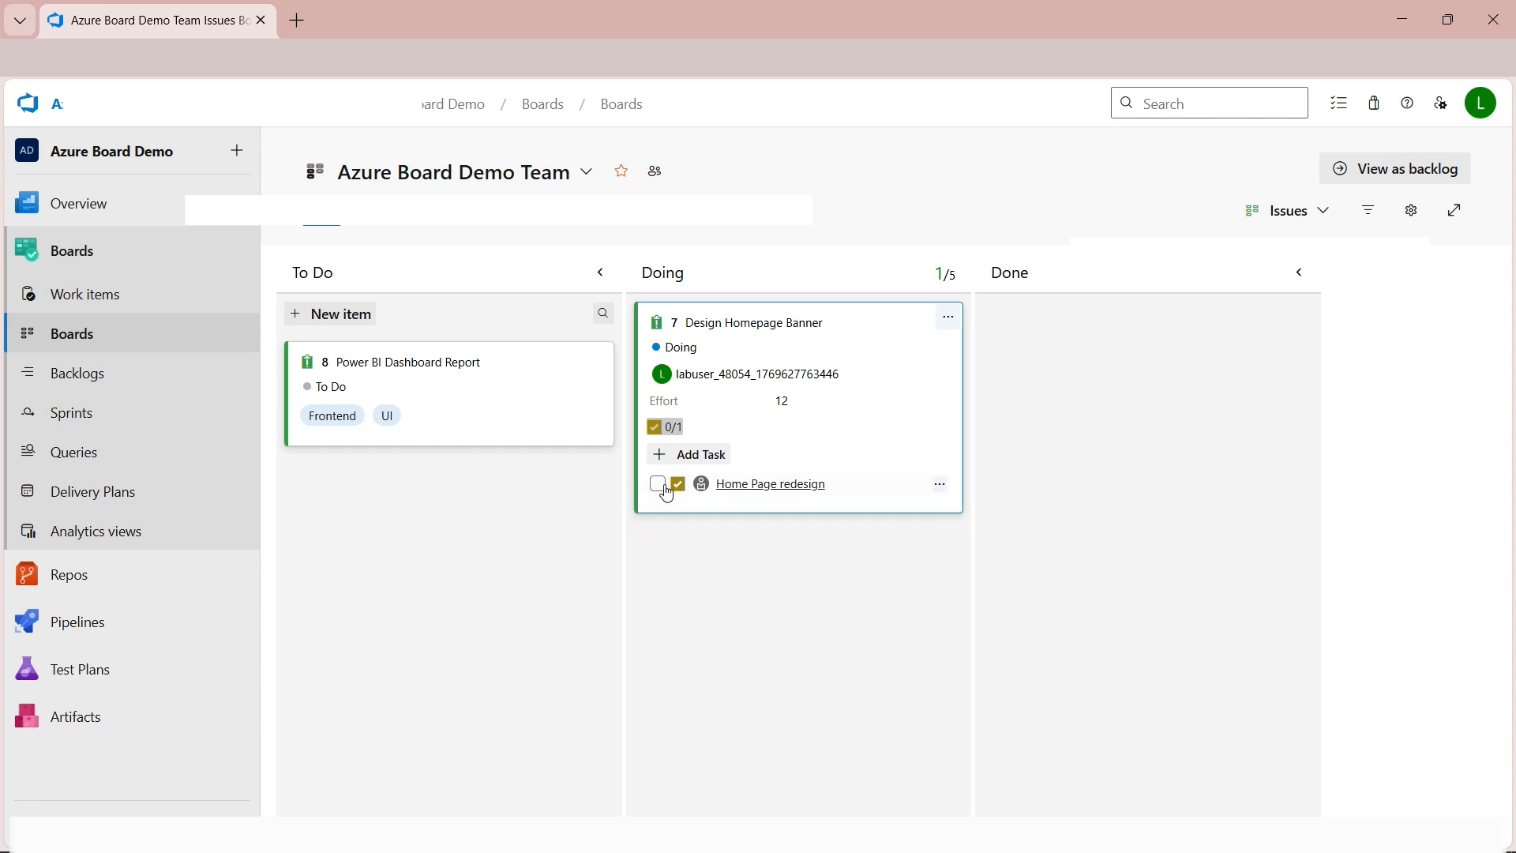
Add a test titled "Check the functionality for homepage works fine" to the Design Homepage Banner card.
click(948, 318)
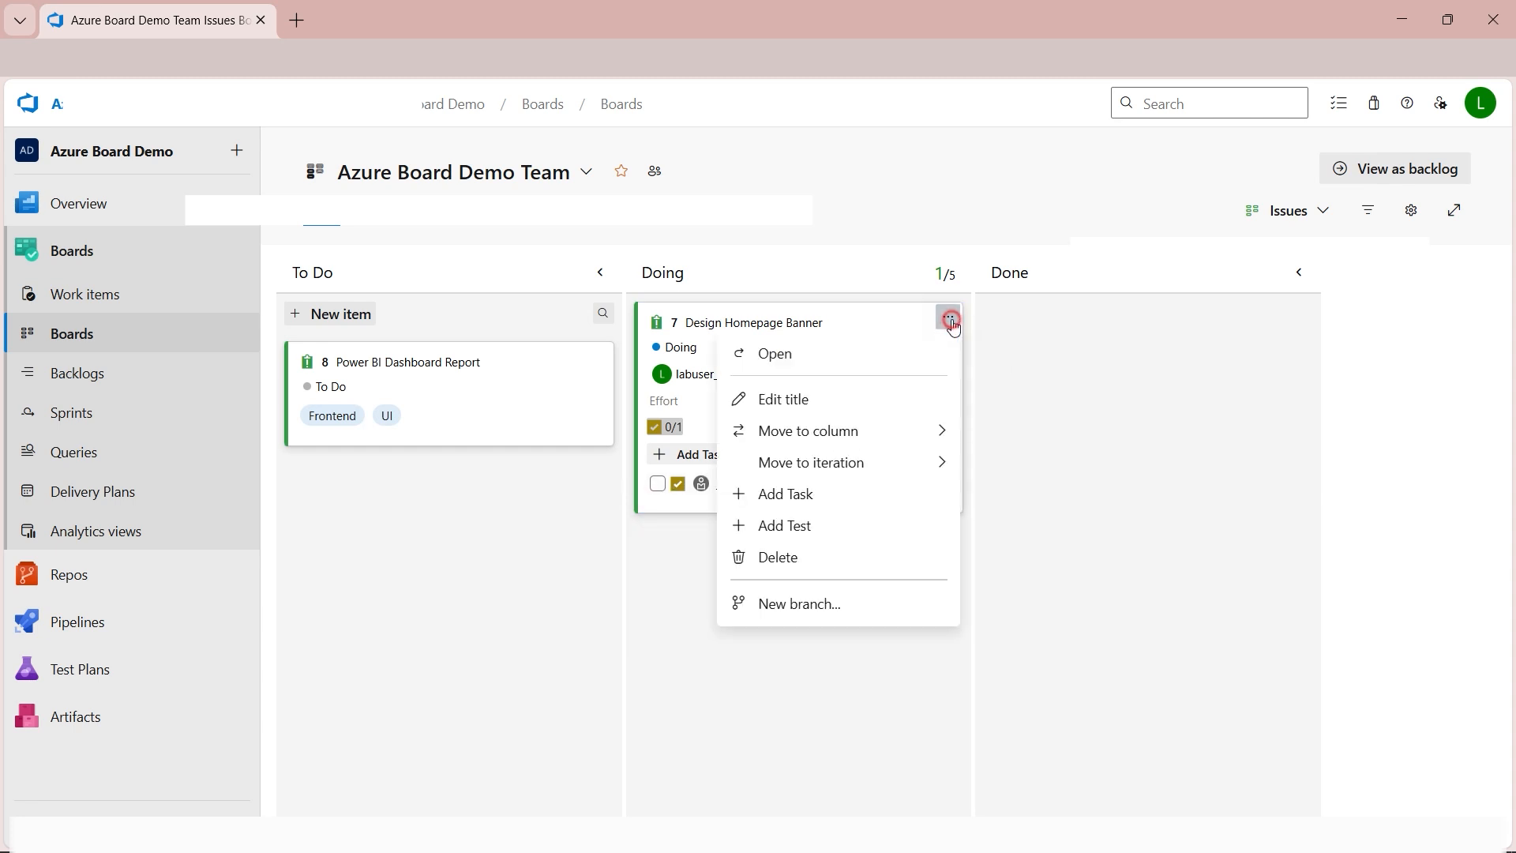
click(820, 527)
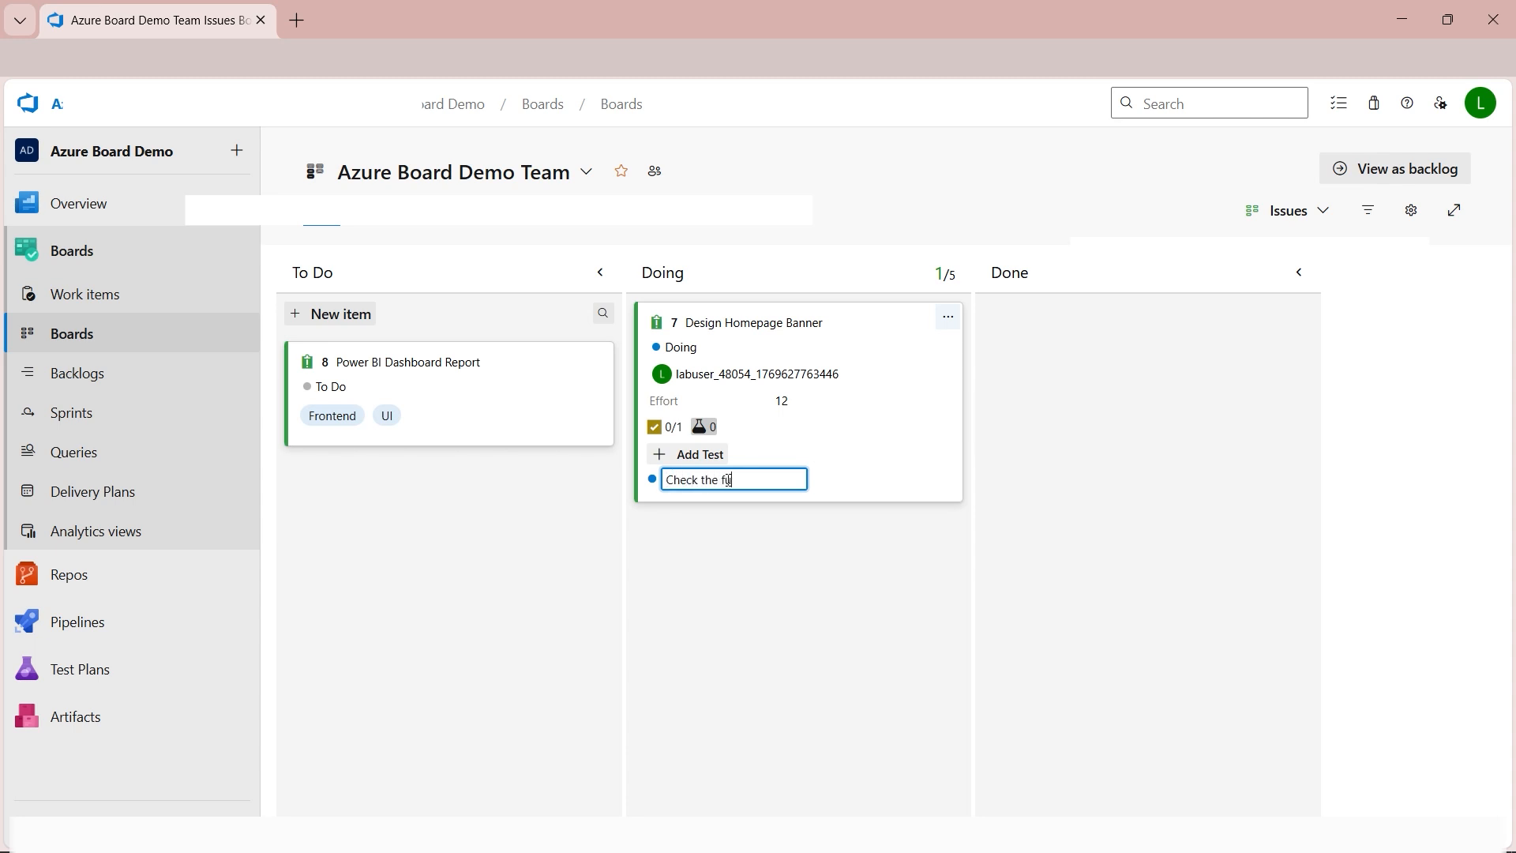
key(Return)
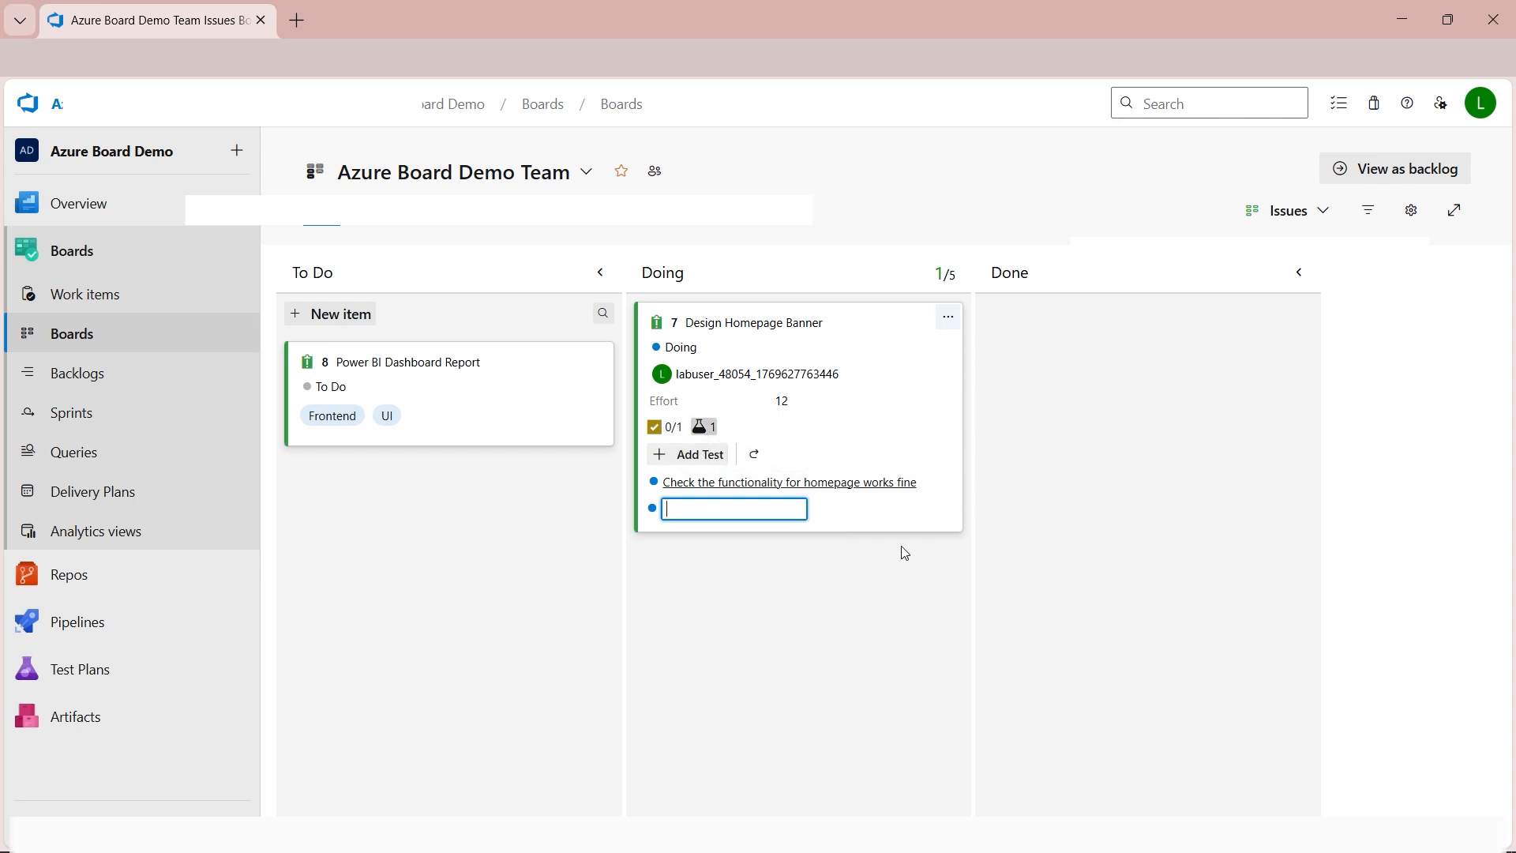
click(1010, 458)
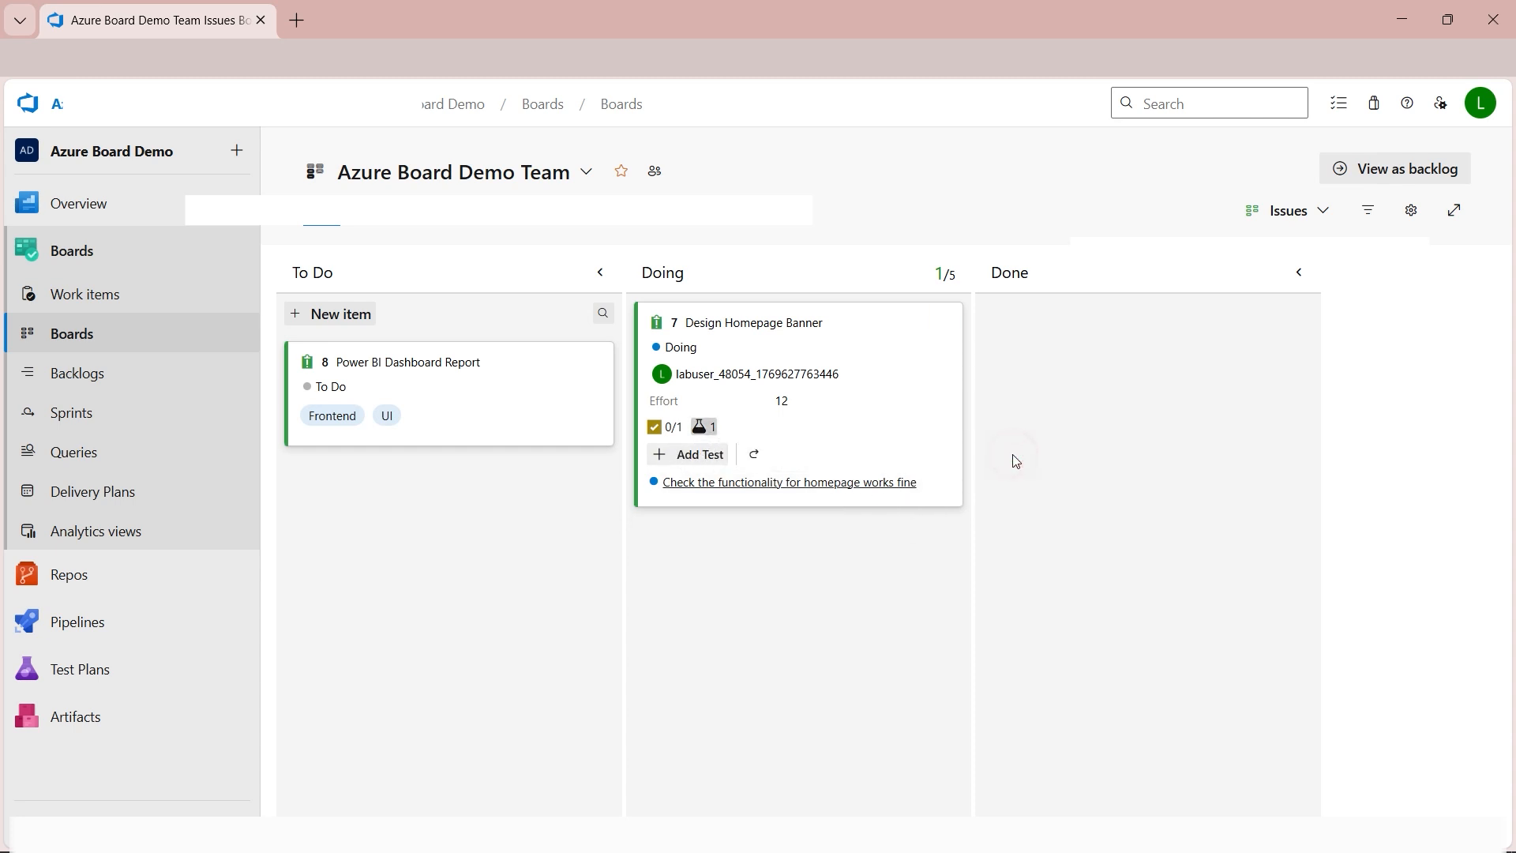
Show the task list on the Design Homepage Banner card and review the issue's child, related and tested-by links.
click(675, 433)
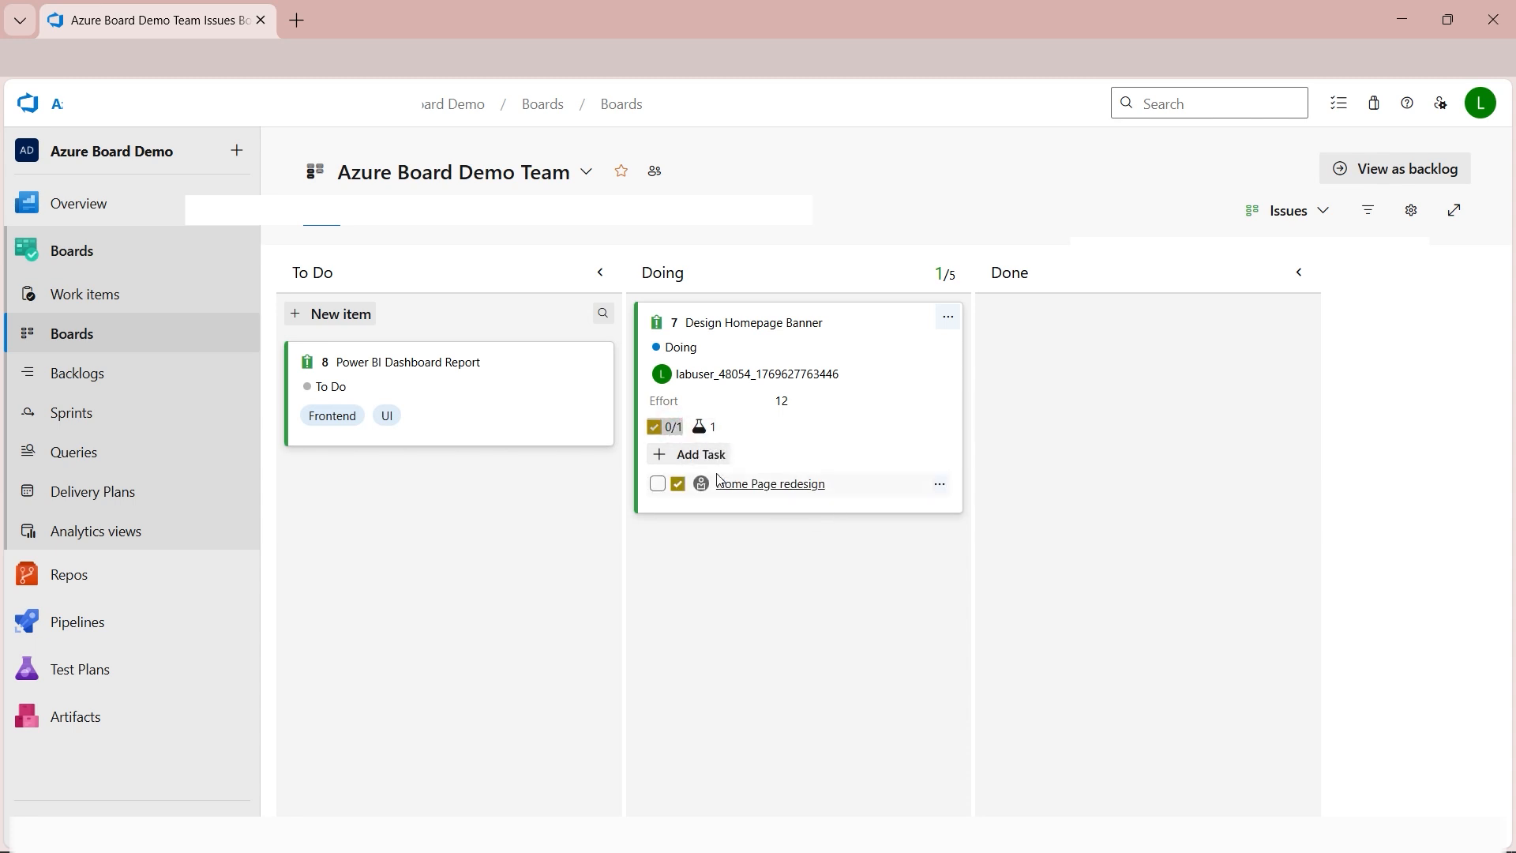
click(658, 484)
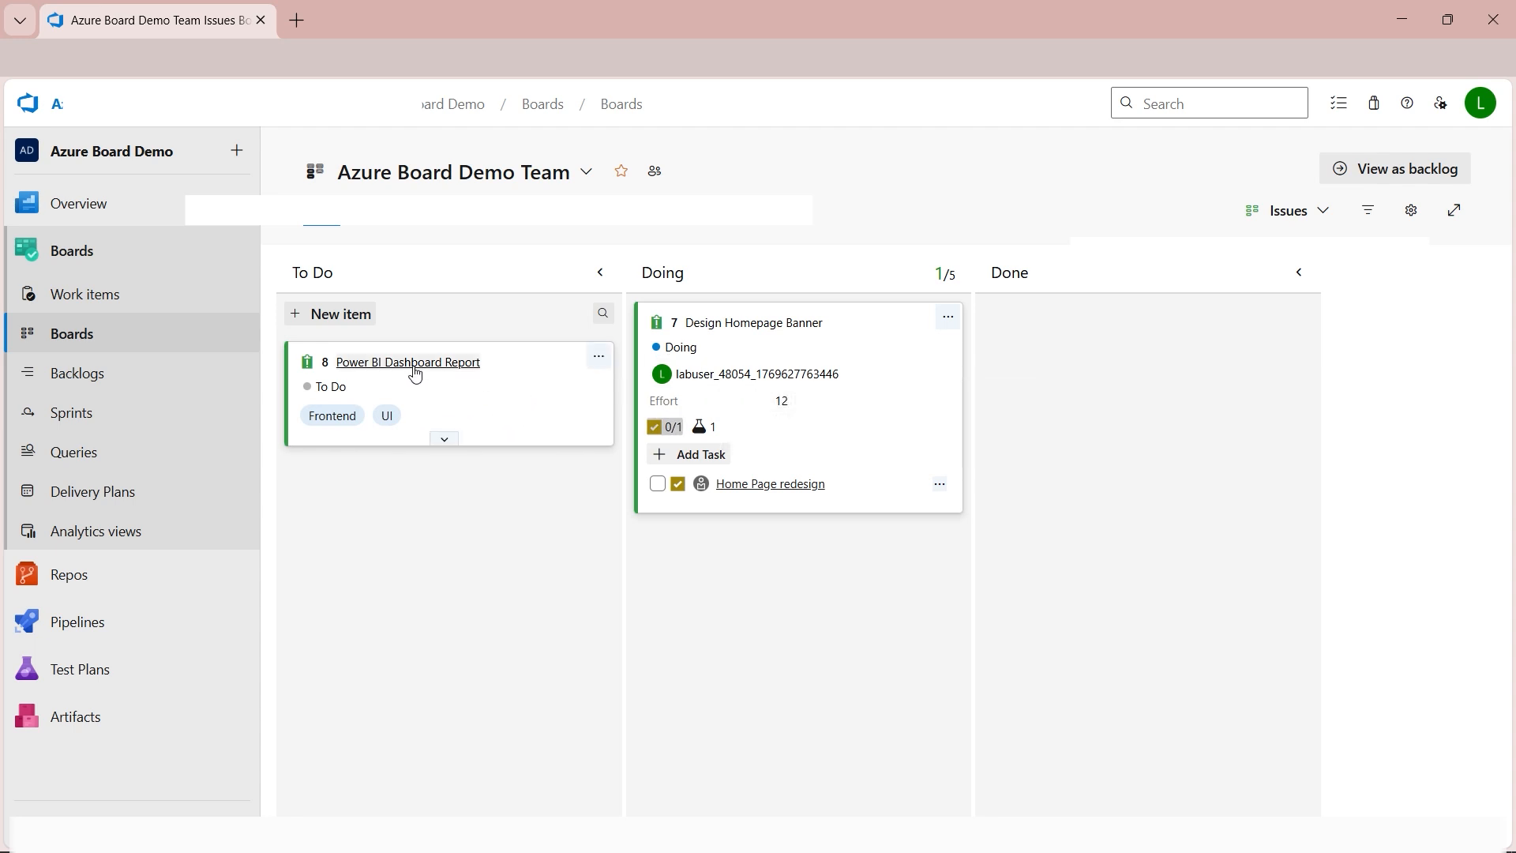
click(751, 323)
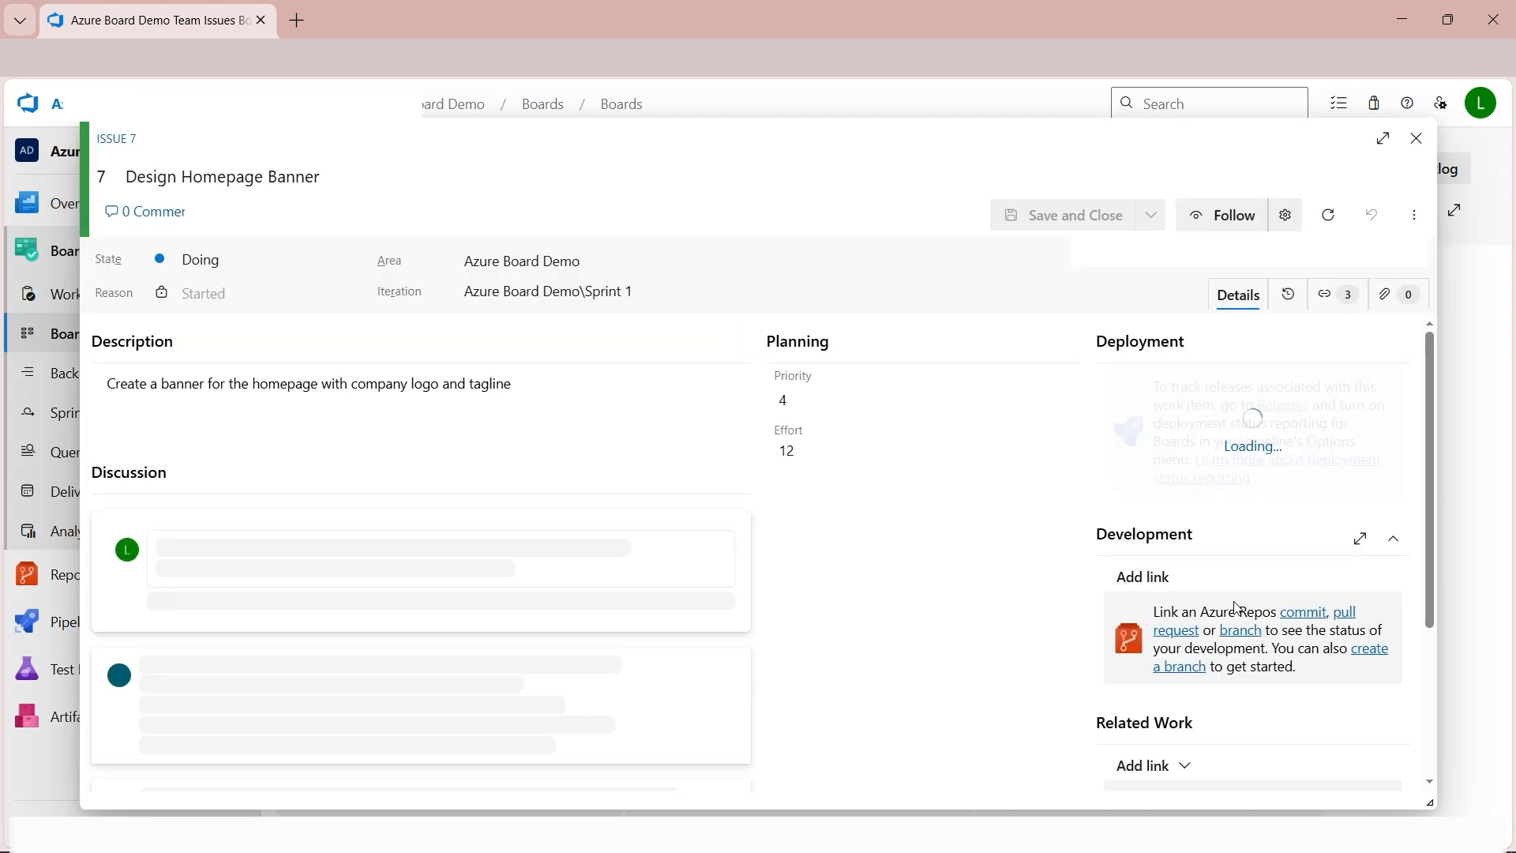
scroll(1266, 692, down, 5)
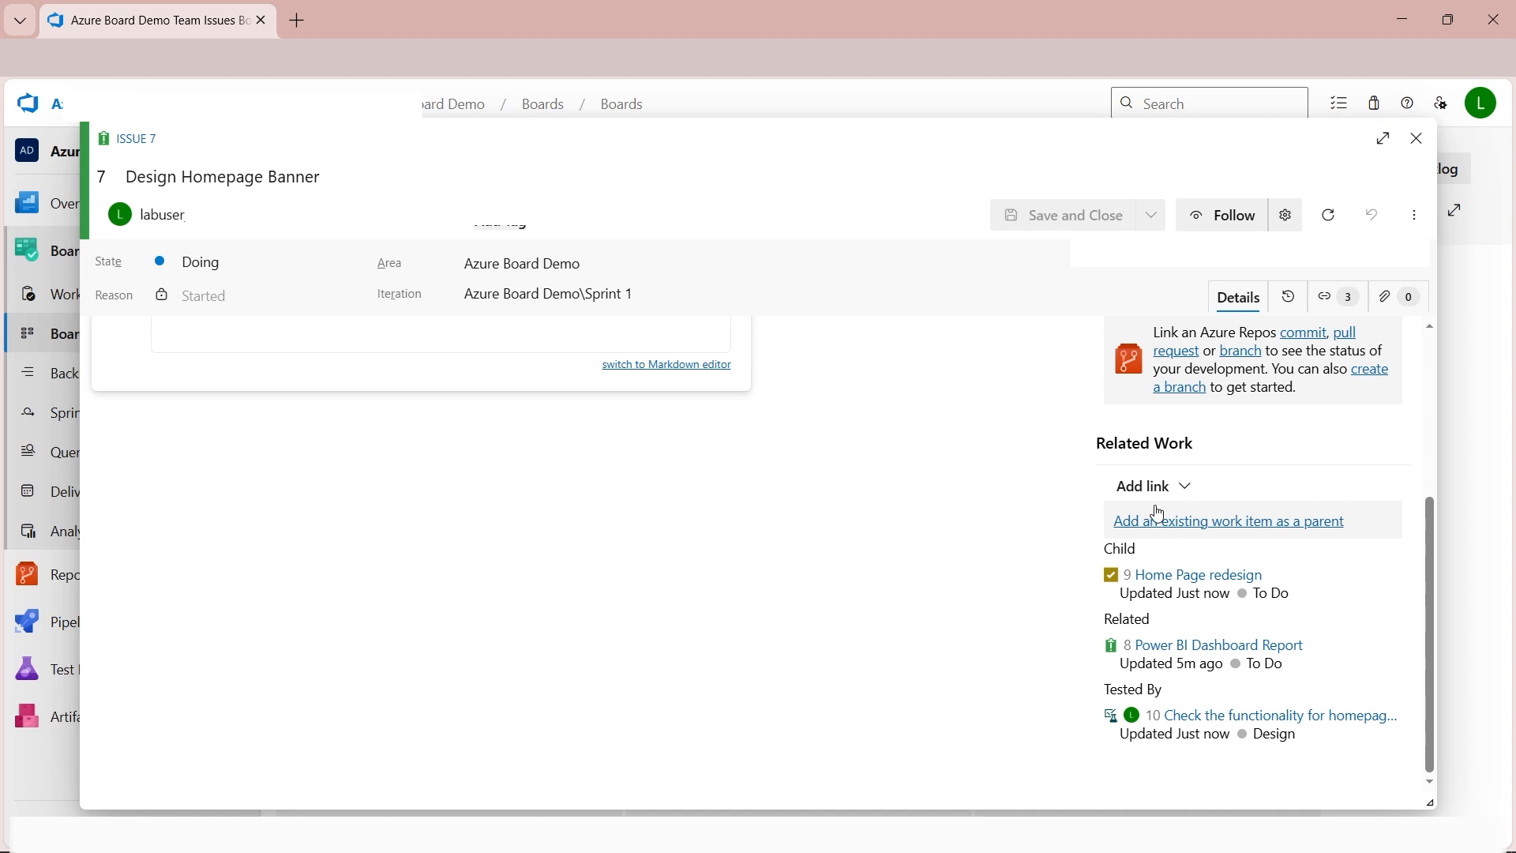
click(1415, 139)
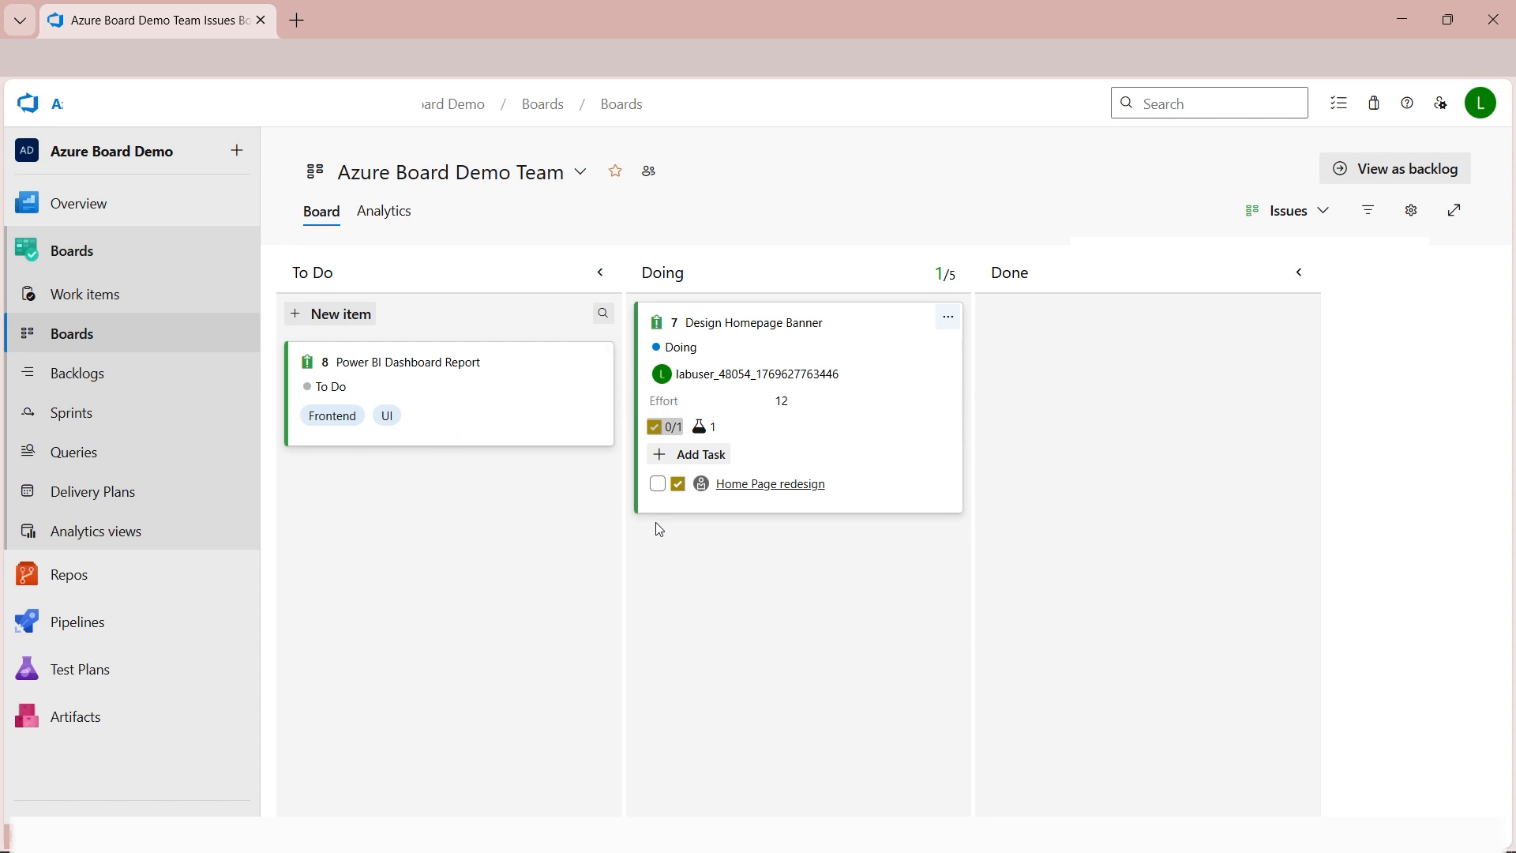
Mark the Home Page redesign task as complete and move the Design Homepage Banner card to the Done column.
mouse_move(914, 423)
mouse_down()
mouse_move(942, 430)
mouse_move(911, 436)
mouse_up()
click(655, 485)
click(911, 412)
drag(913, 419, 1222, 485)
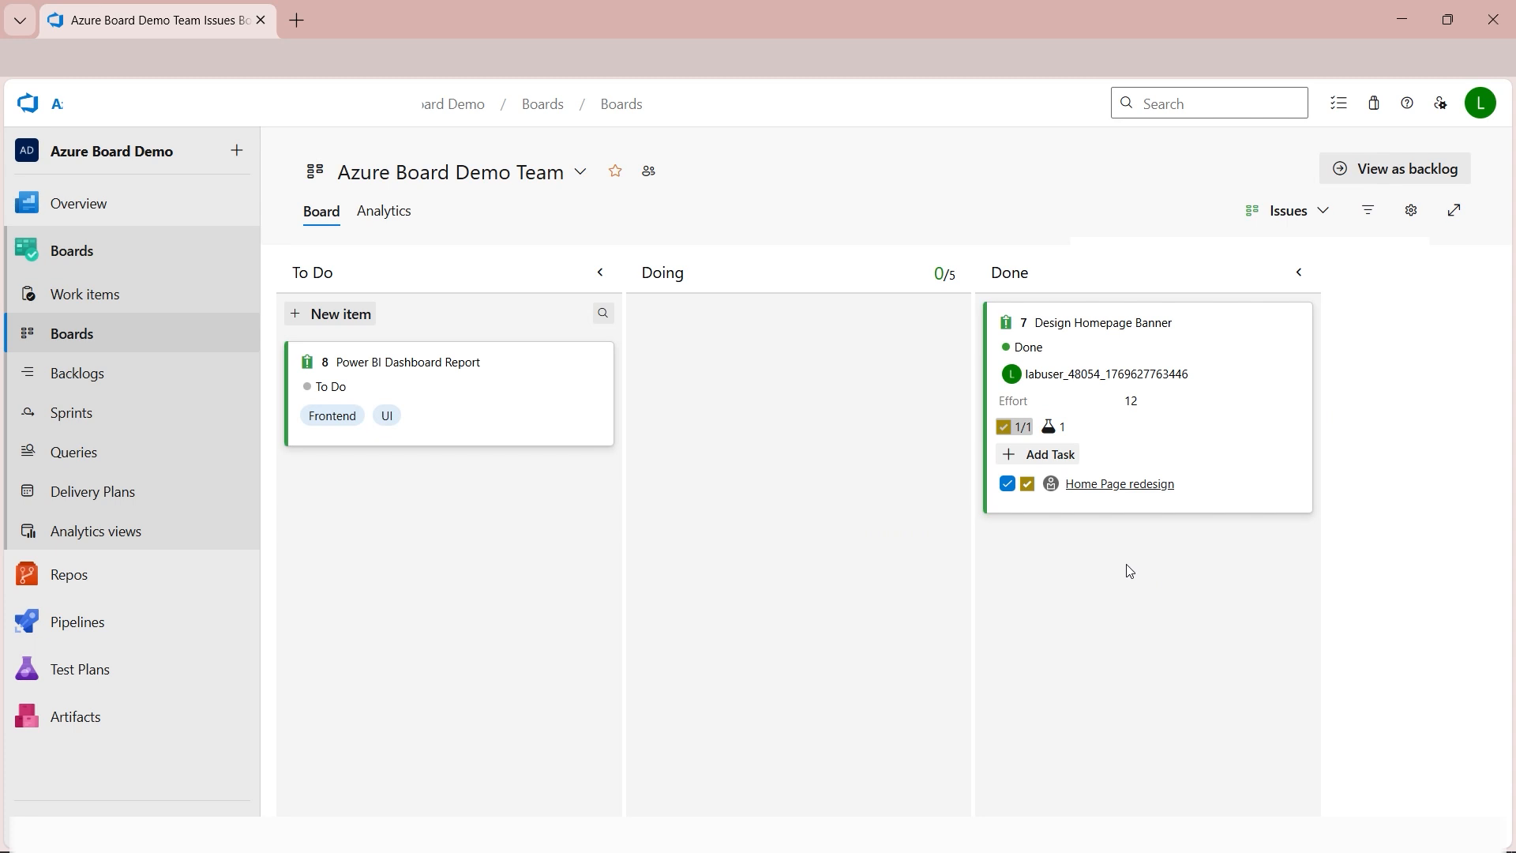